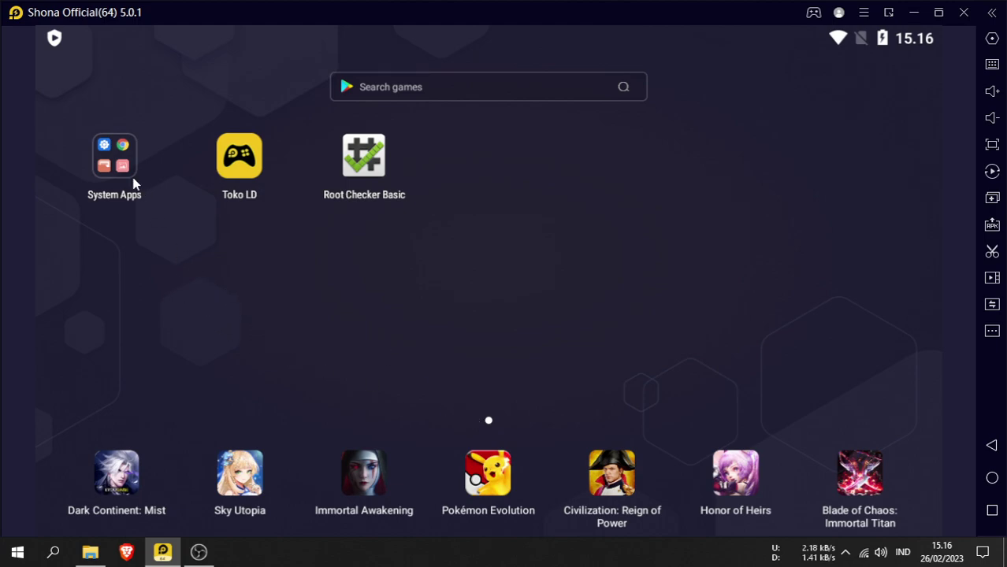
pyautogui.click(122, 170)
pyautogui.click(112, 282)
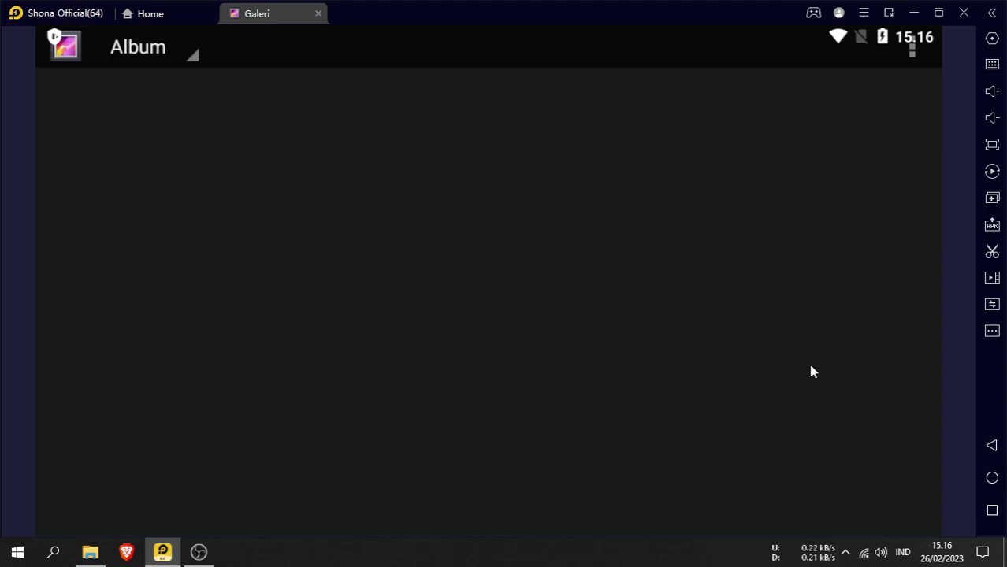
pyautogui.click(992, 511)
pyautogui.moveTo(349, 406); pyautogui.dragTo(912, 393)
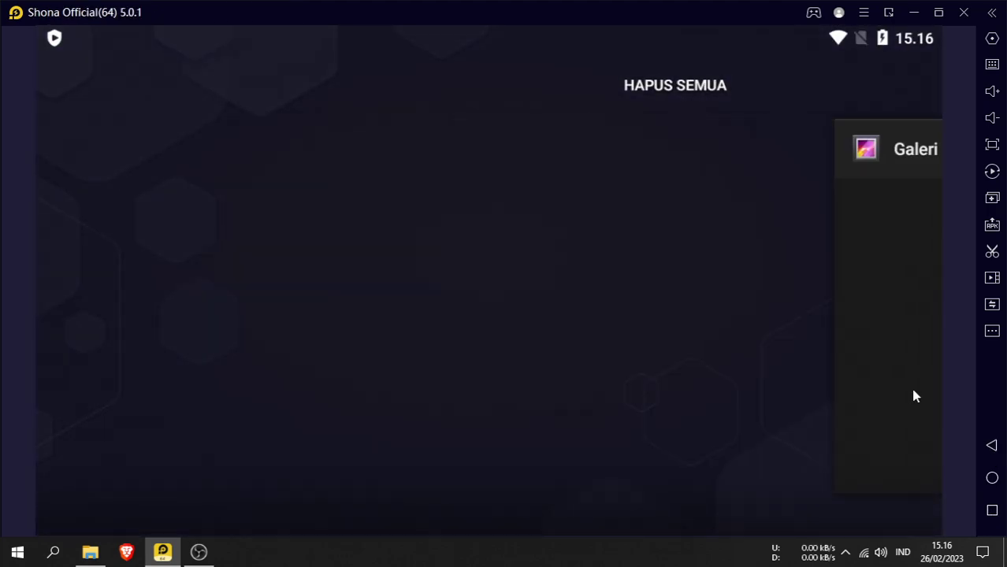
# View the storage folders in the Manajer Berkas file manager and return to the home screen
pyautogui.click(131, 192)
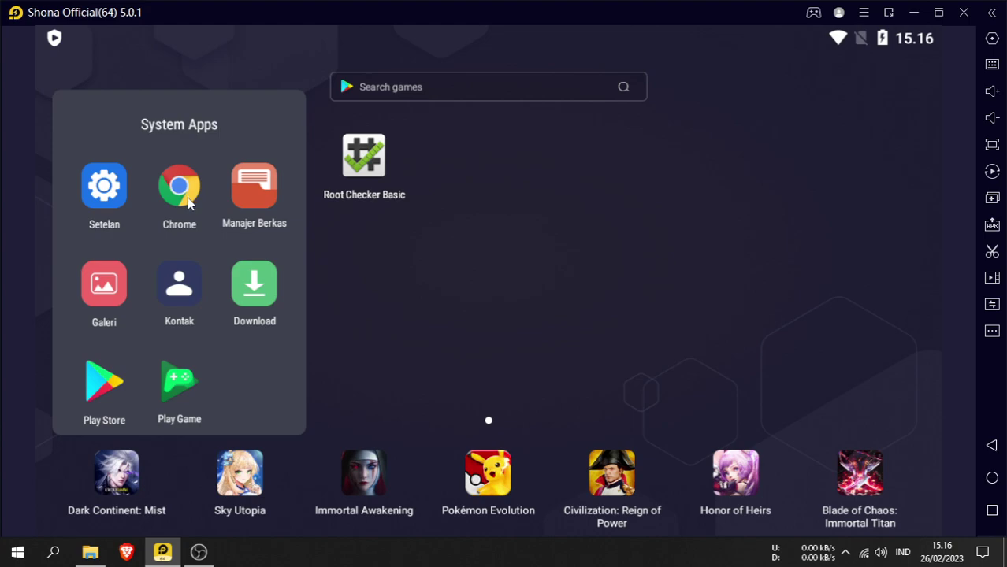
pyautogui.click(253, 191)
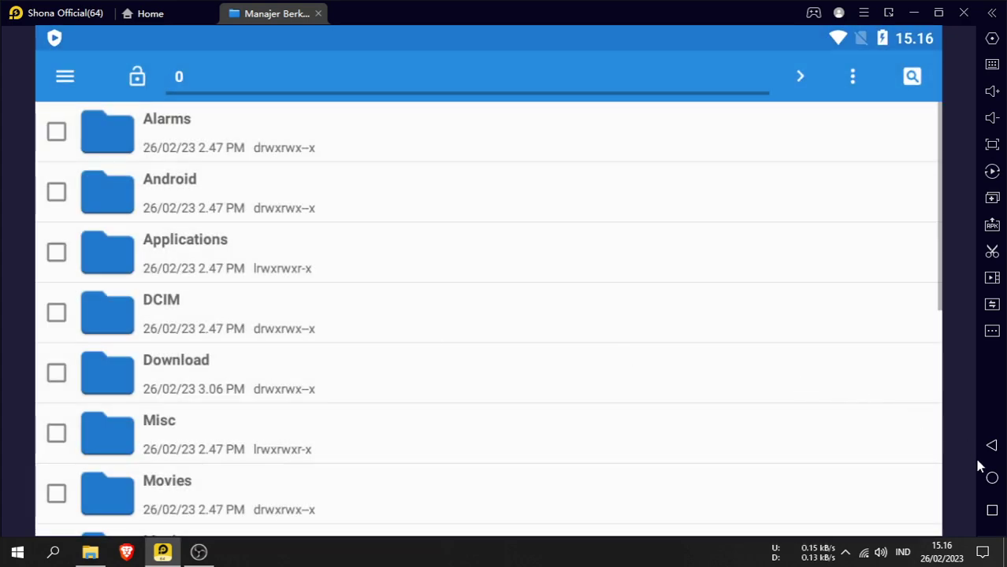
pyautogui.click(992, 478)
# Open Chrome from the system apps and search the web for "magisk delta"
pyautogui.click(118, 169)
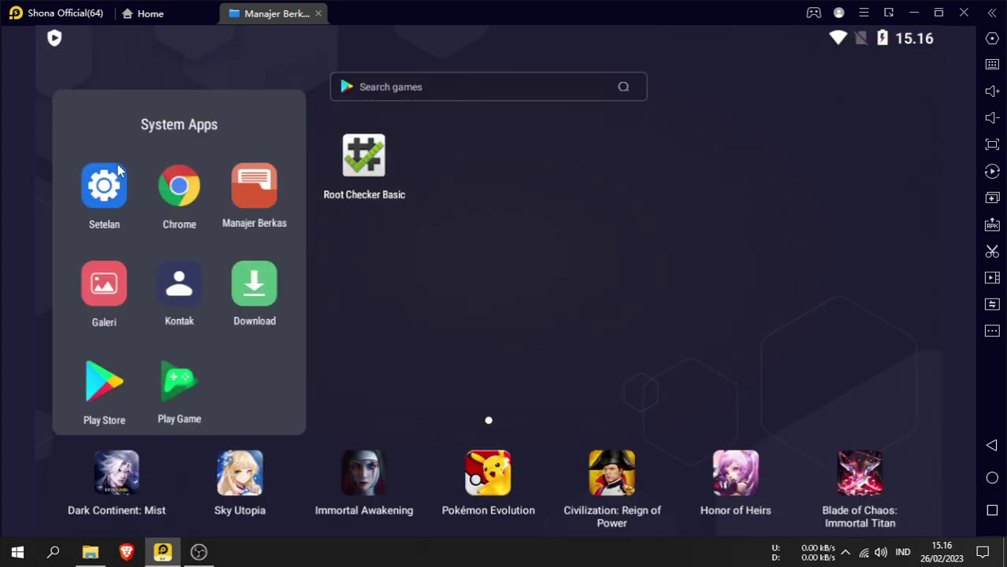
pyautogui.click(178, 197)
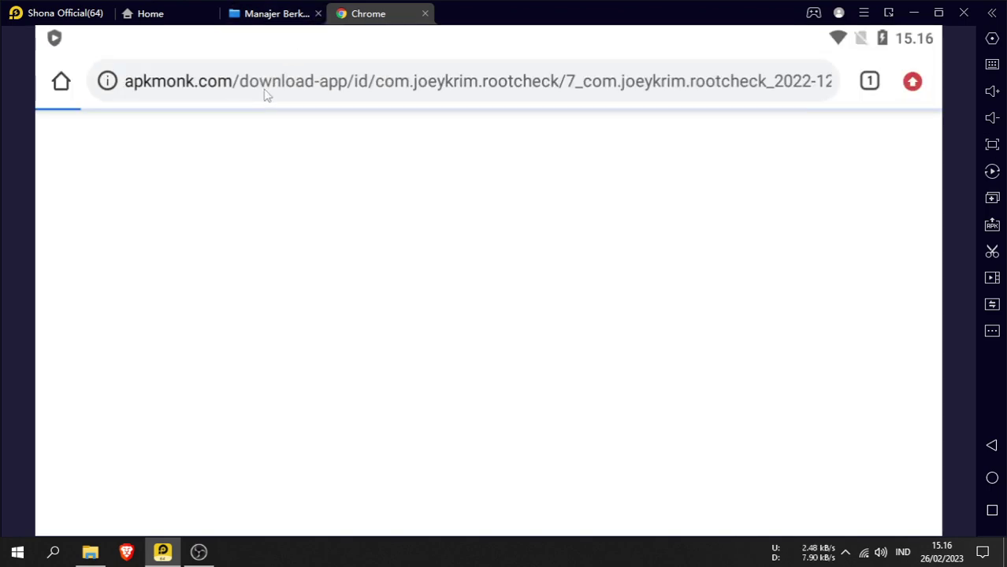
pyautogui.click(266, 95)
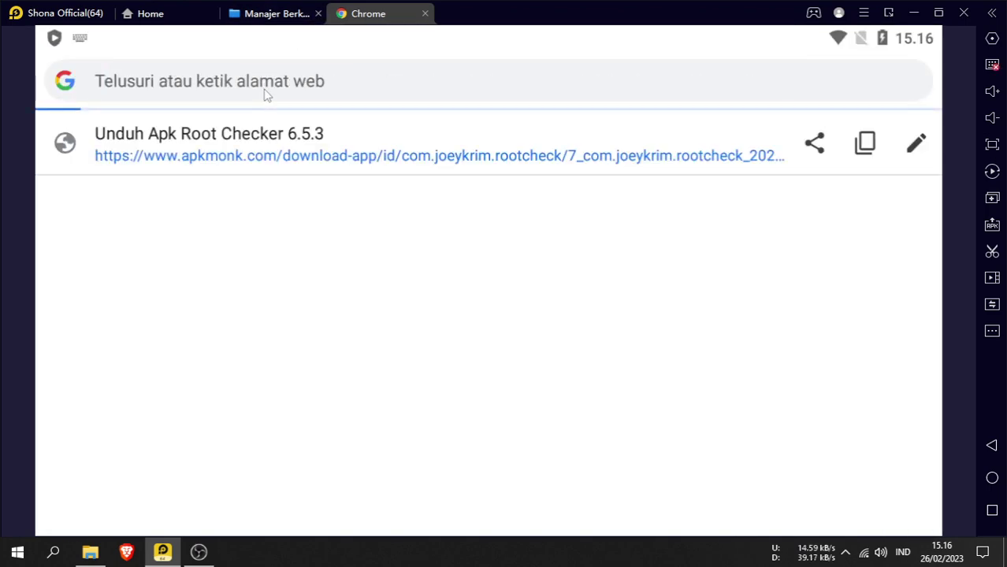
pyautogui.write('ma')
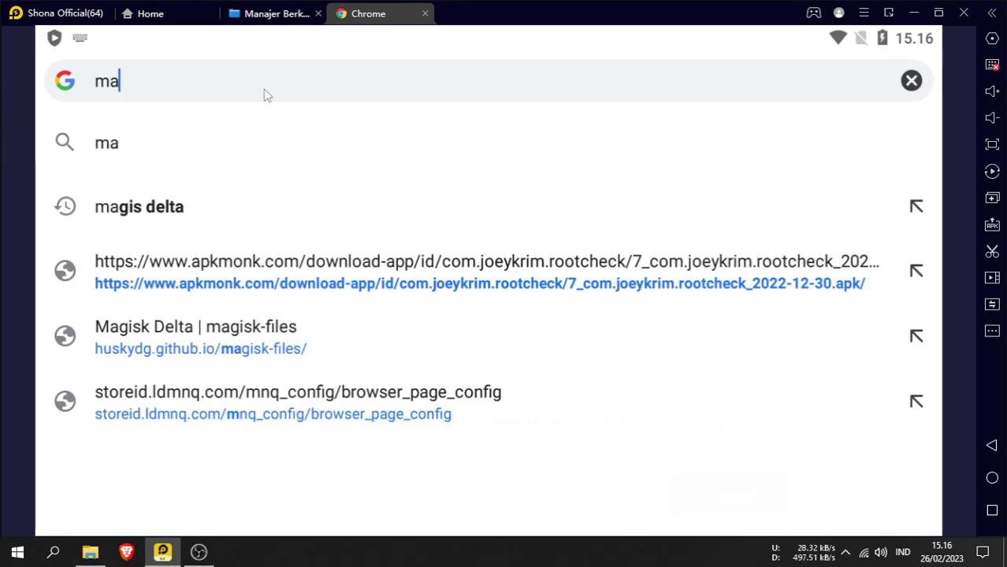
pyautogui.write('gisk ')
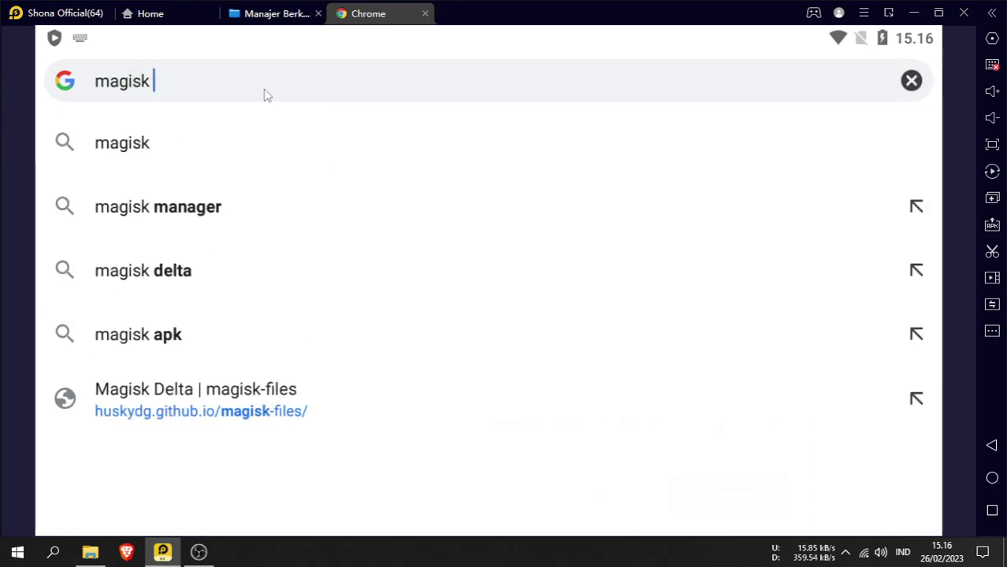
pyautogui.write('delta')
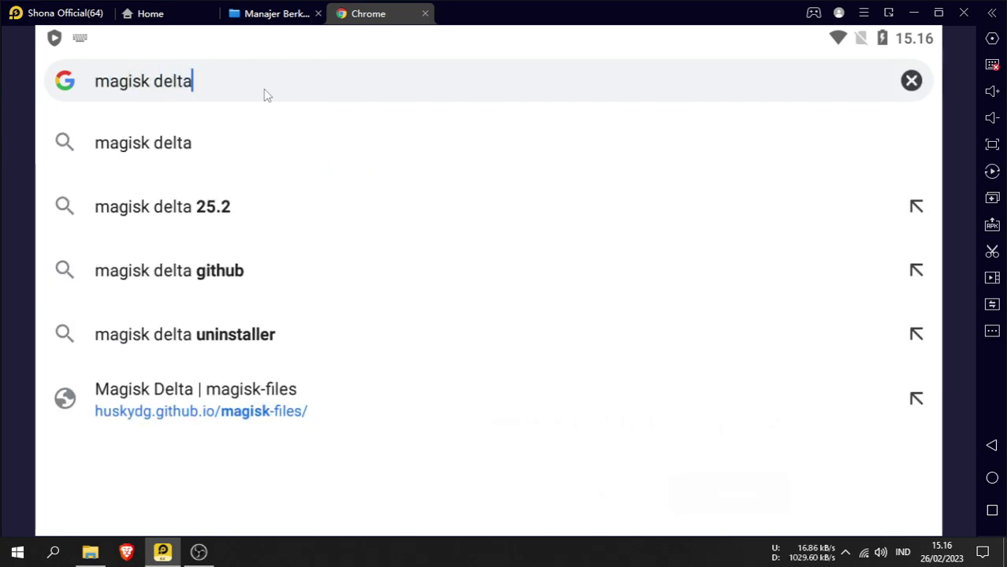
pyautogui.press('Return')
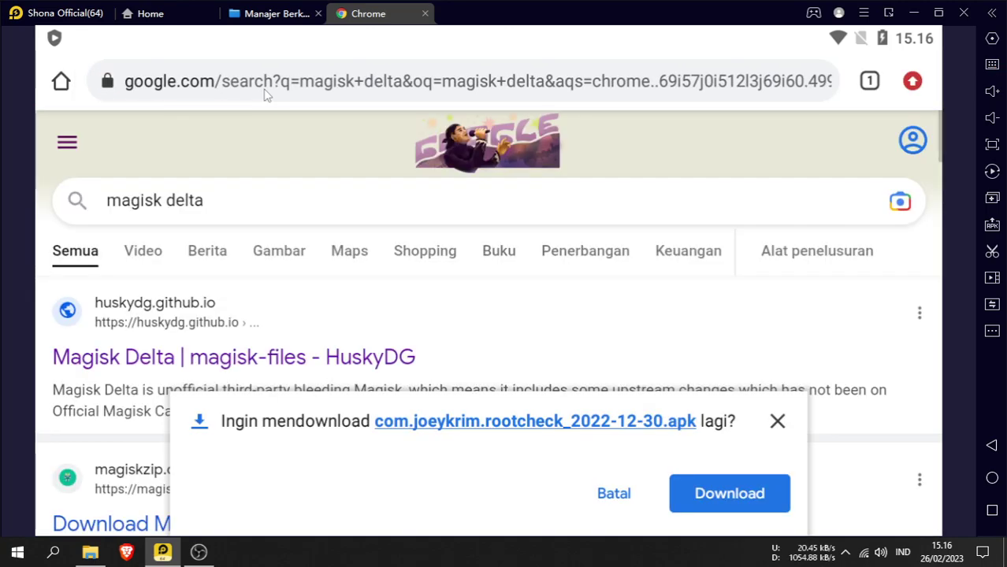
# Dismiss the repeat download offer and open the huskydg.github.io Magisk Delta page at its Canary / Debug download links
pyautogui.click(777, 422)
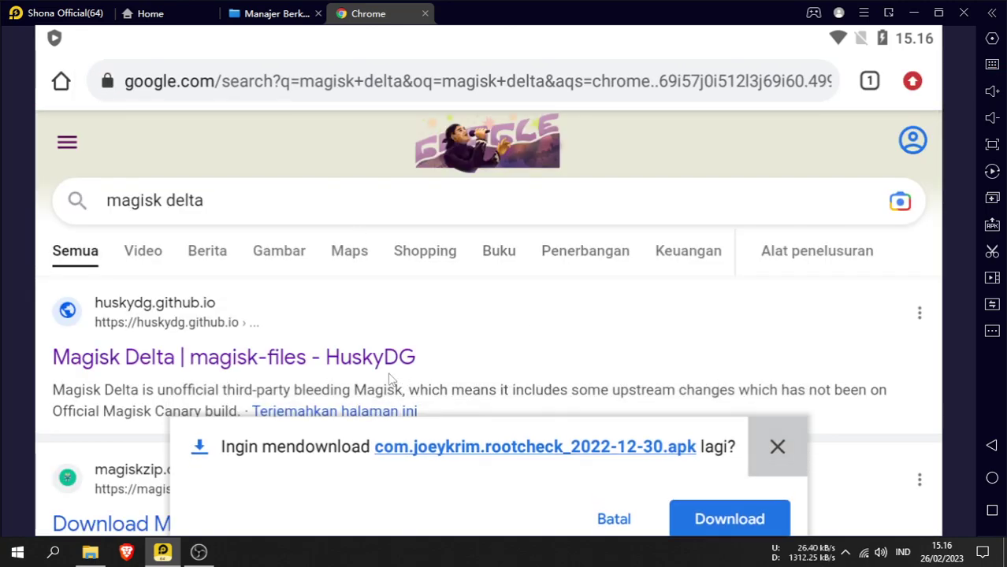
pyautogui.click(178, 365)
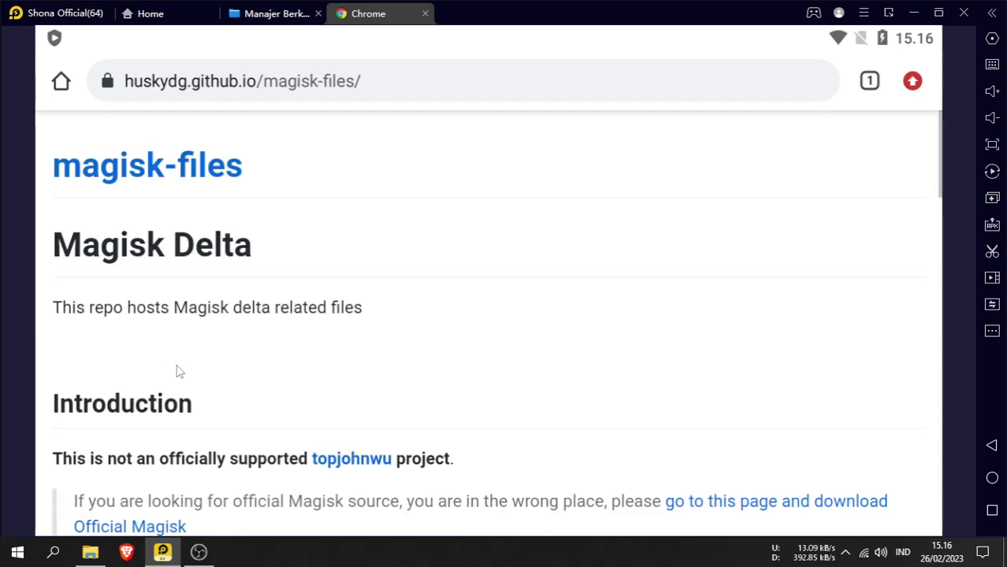
pyautogui.scroll(-8, 181, 366)
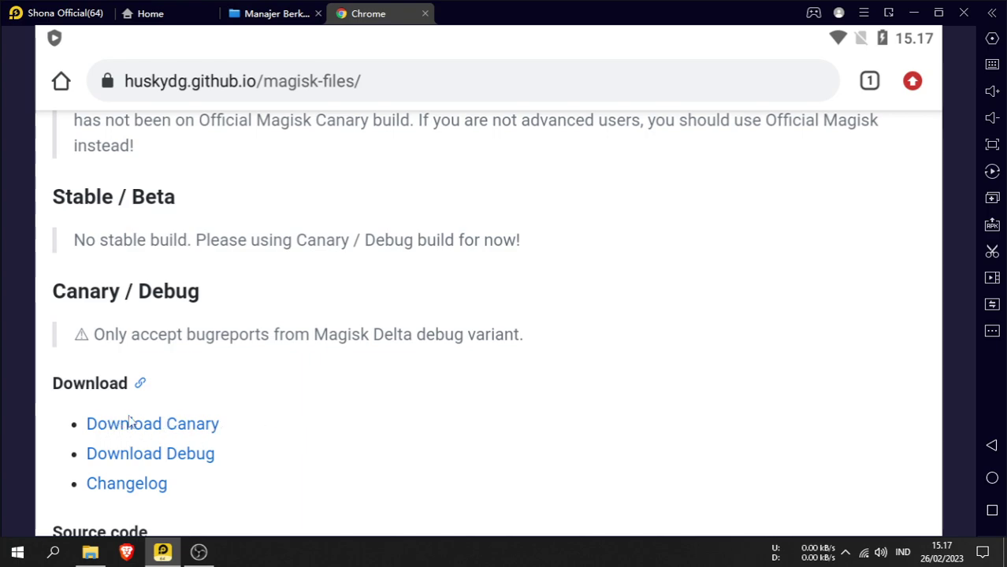
# Check Chrome's list of downloaded files for the Magisk Delta APK and return to the home screen
pyautogui.click(912, 88)
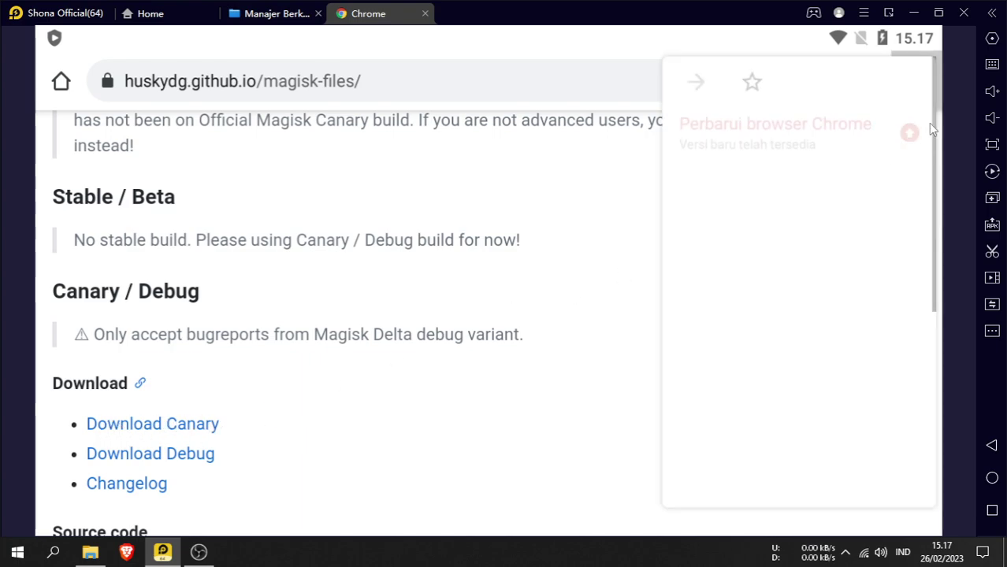
pyautogui.click(715, 451)
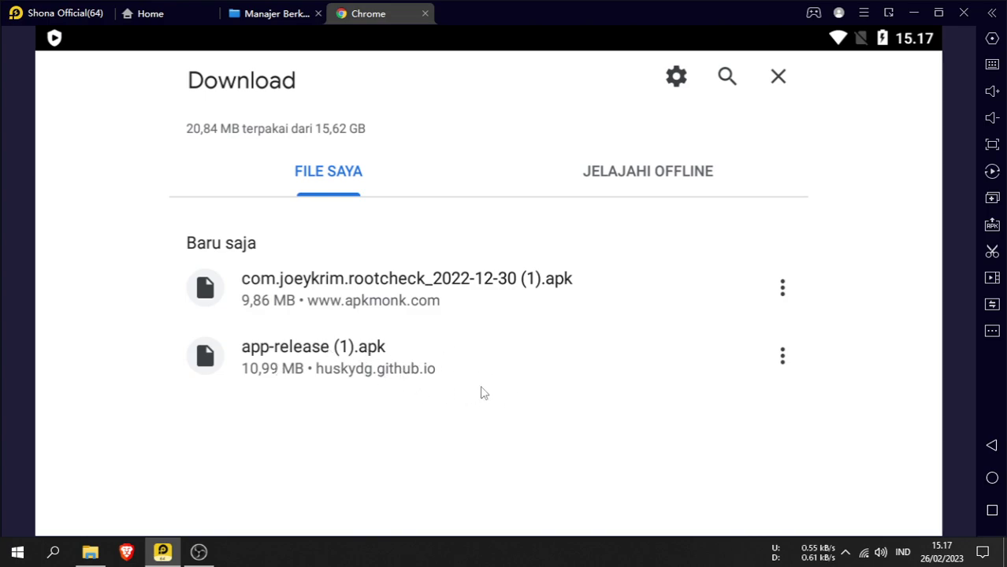
pyautogui.click(992, 478)
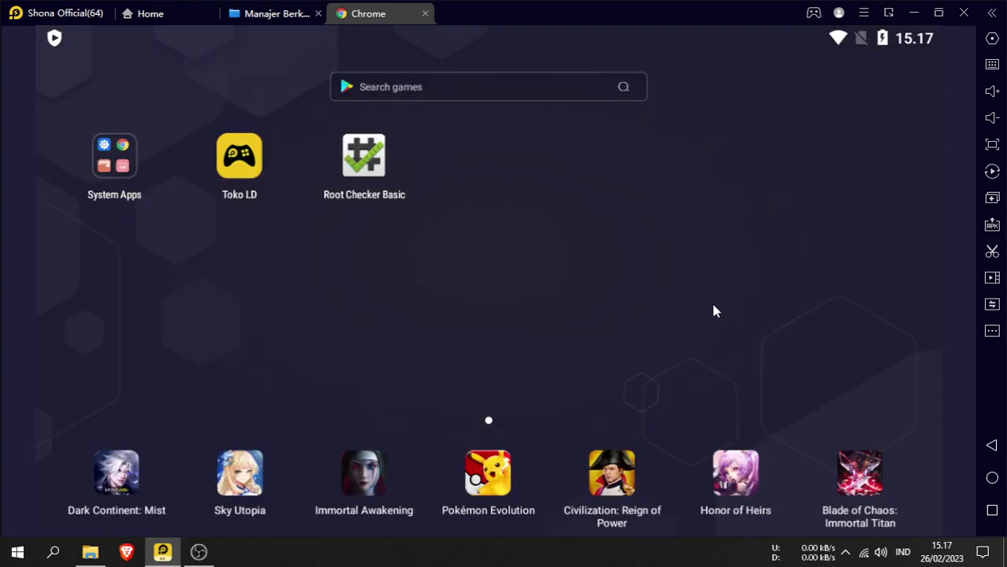
# Verify the device's root status in Root Checker Basic and exit the app
pyautogui.click(366, 160)
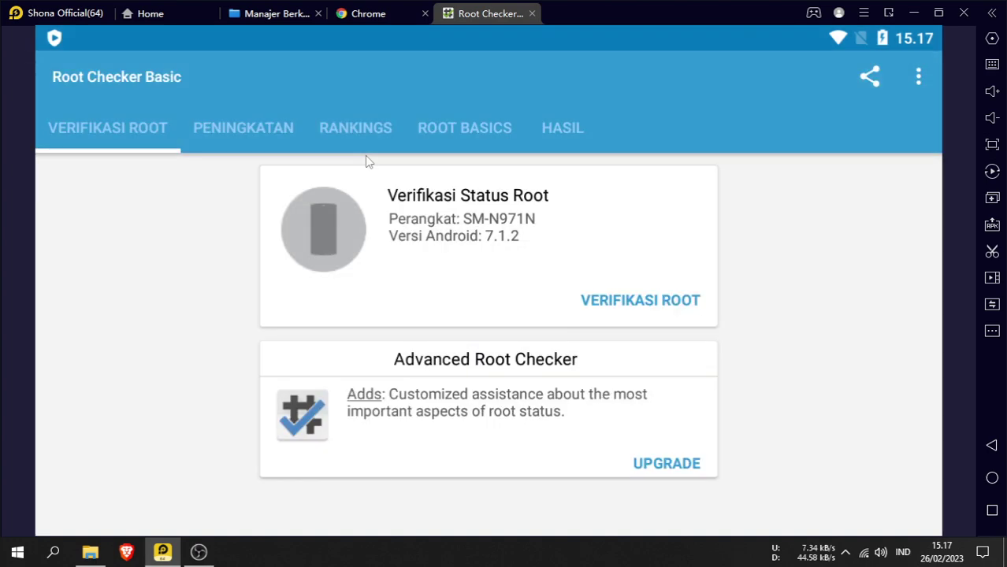
pyautogui.click(630, 307)
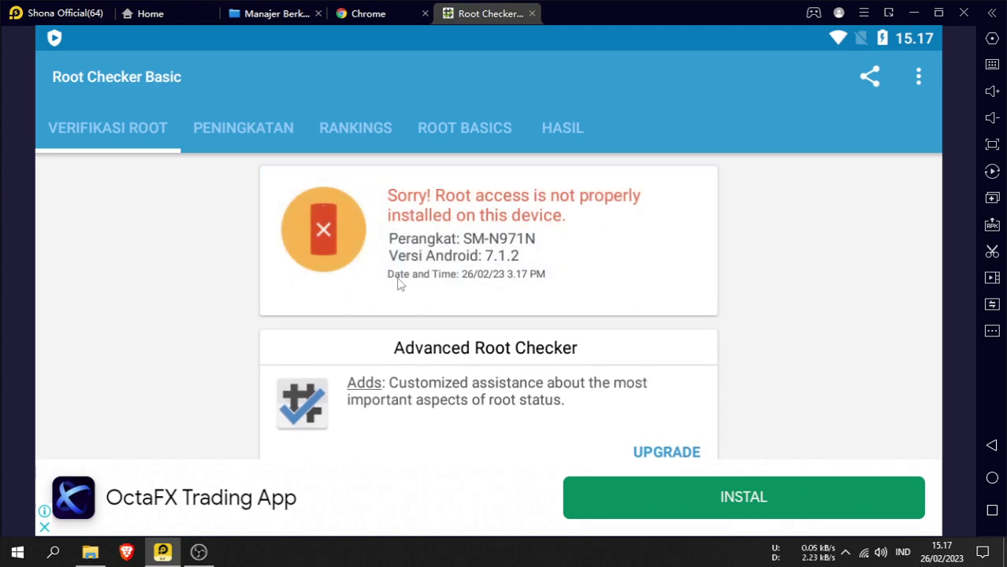
pyautogui.click(992, 446)
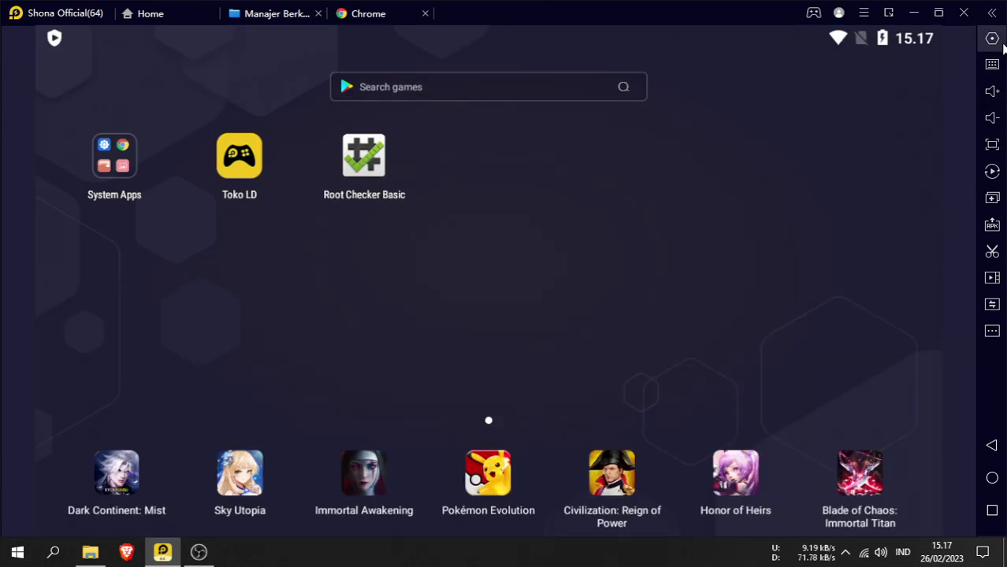
# Set Hak root to Aktifkan in the emulator settings, save, and restart the emulator immediately
pyautogui.click(992, 40)
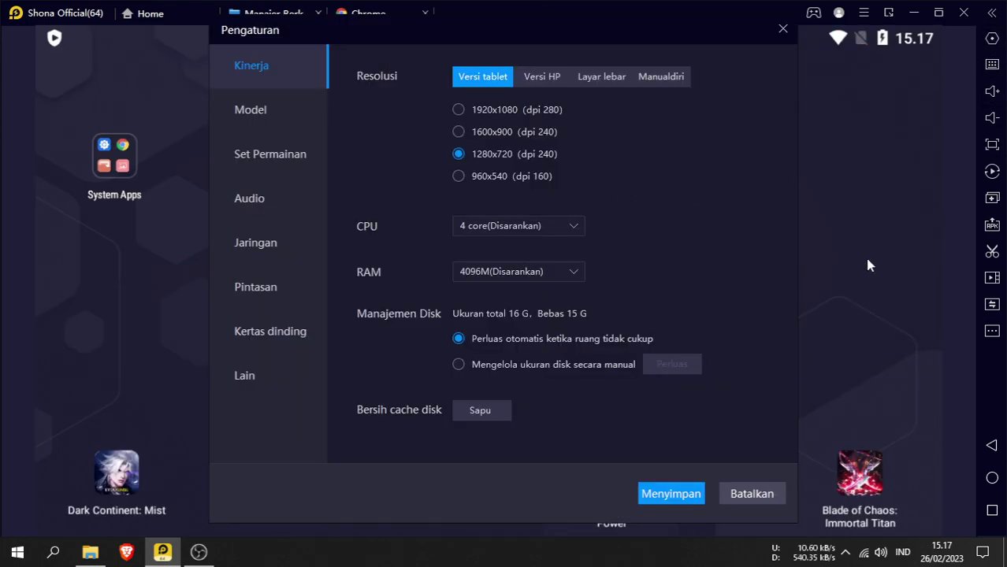
pyautogui.click(774, 492)
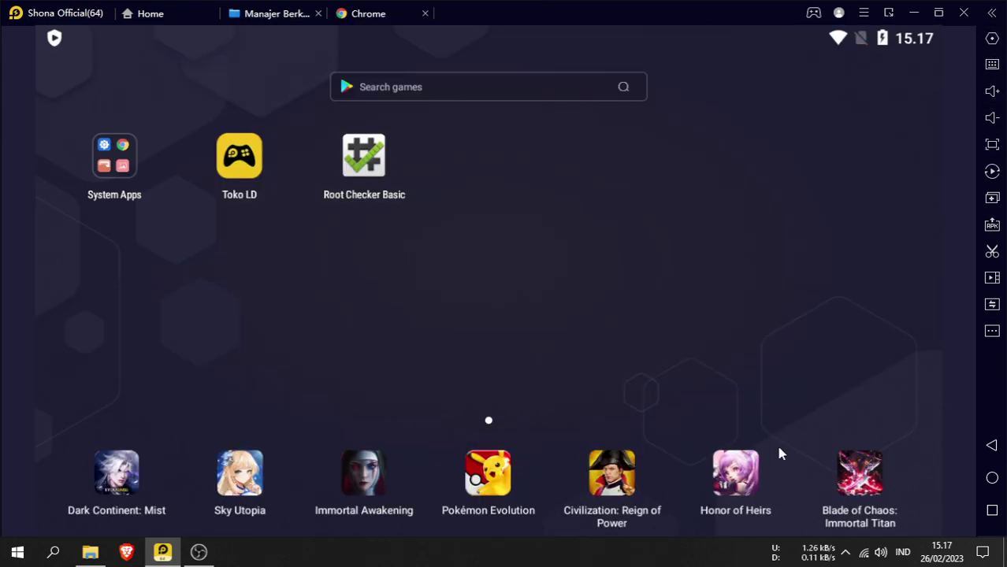
pyautogui.click(992, 43)
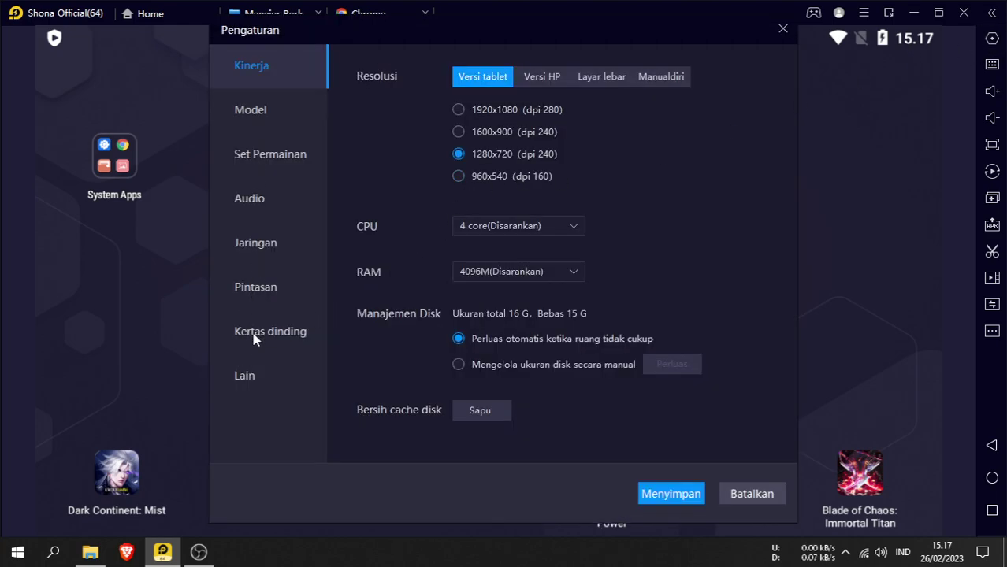
pyautogui.click(250, 373)
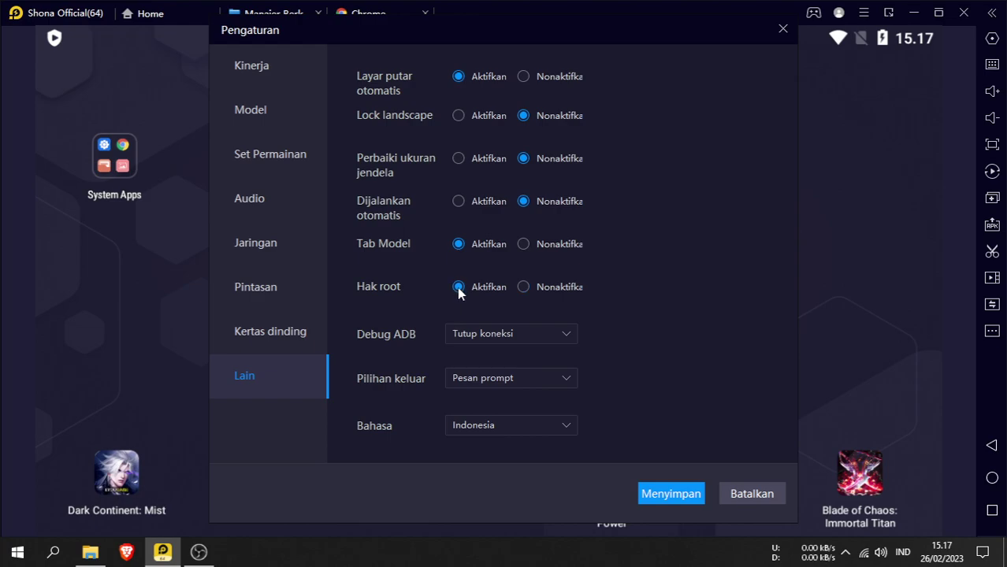
pyautogui.click(667, 499)
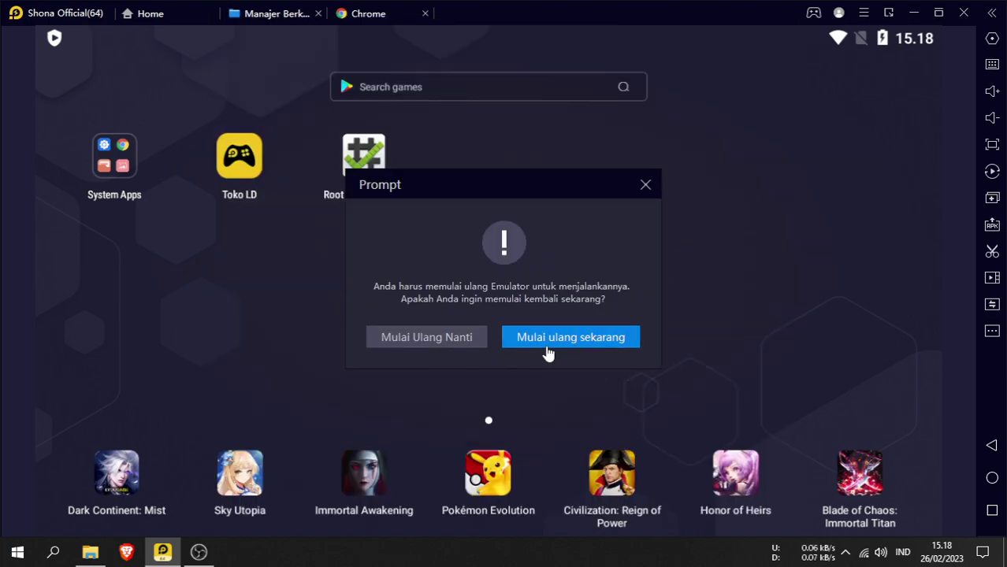
pyautogui.click(556, 345)
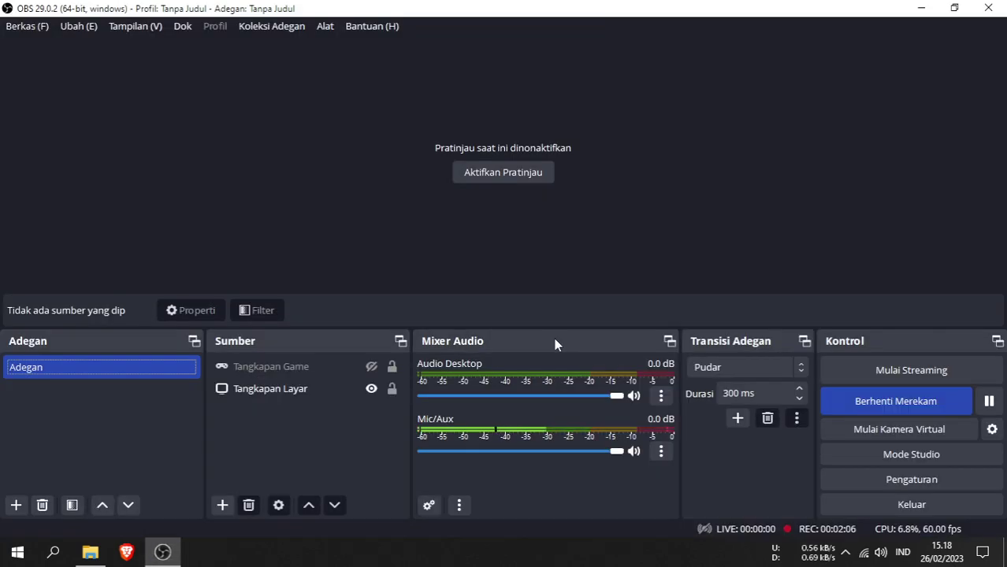
# Minimize the OBS and Video folder windows and bring the restarted LDPlayer window back to the front
pyautogui.click(921, 7)
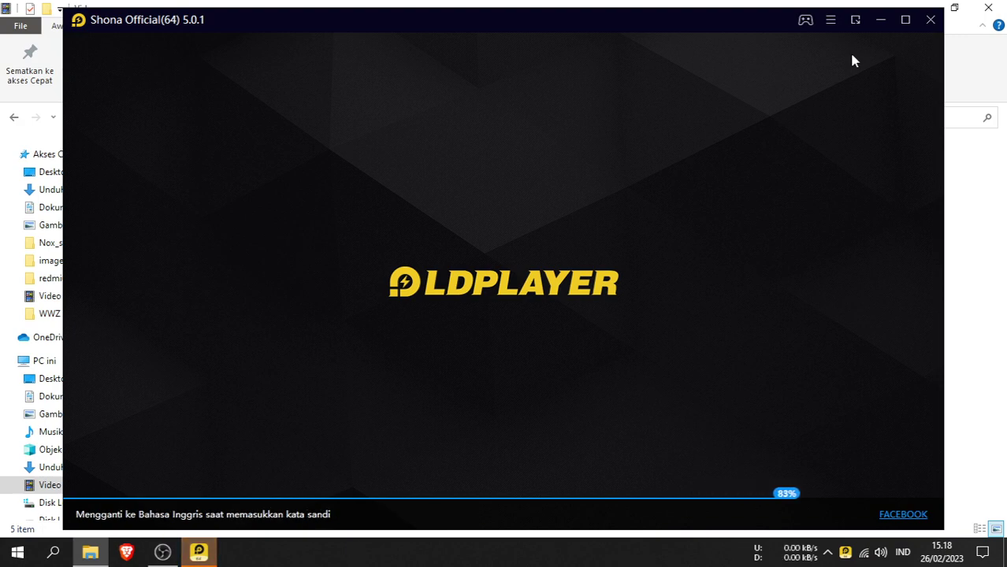
pyautogui.click(880, 20)
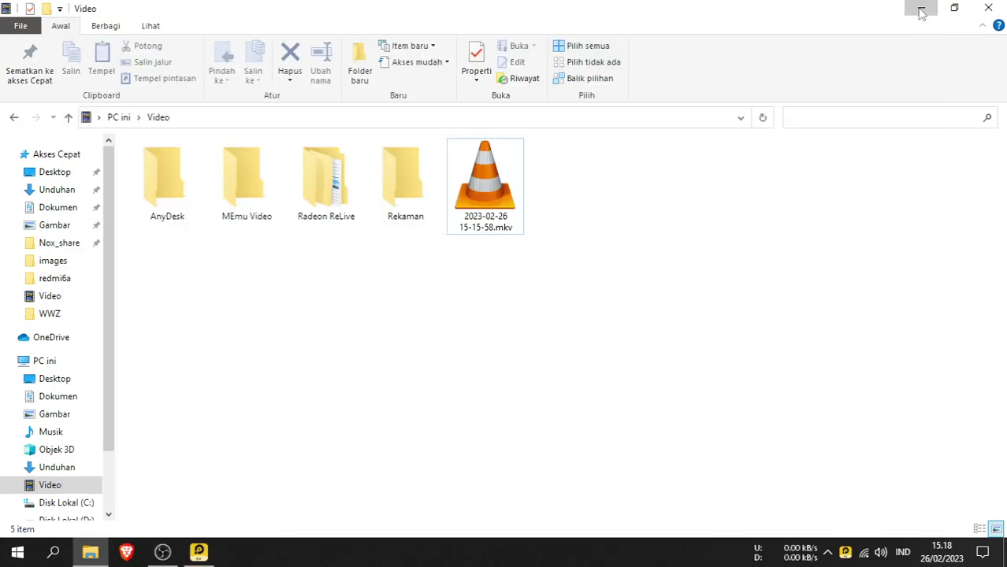
pyautogui.click(919, 10)
pyautogui.click(198, 552)
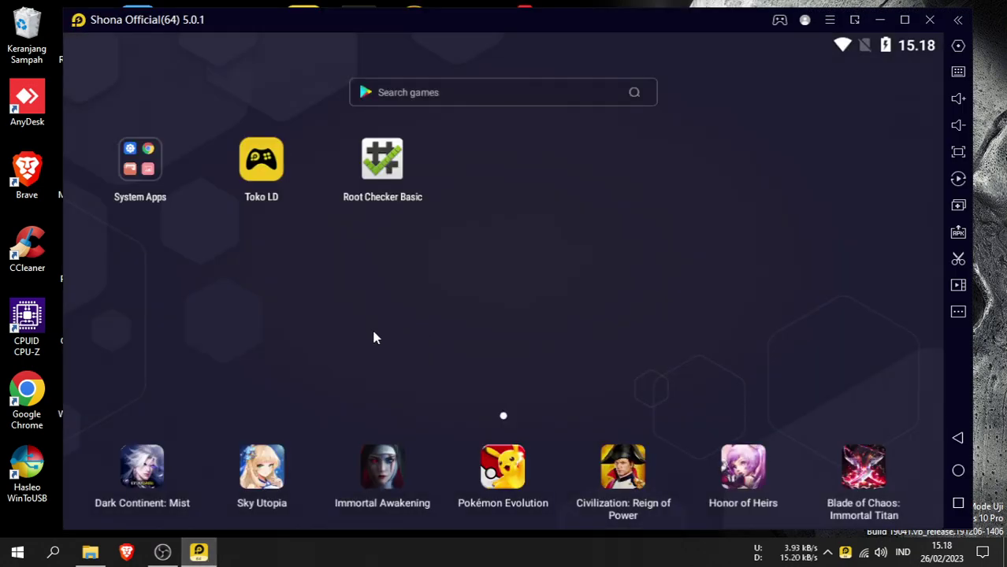
# Verify root status in Root Checker Basic with the emulator maximized, allowing its superuser request with Ingat pilihan selamanya
pyautogui.click(392, 169)
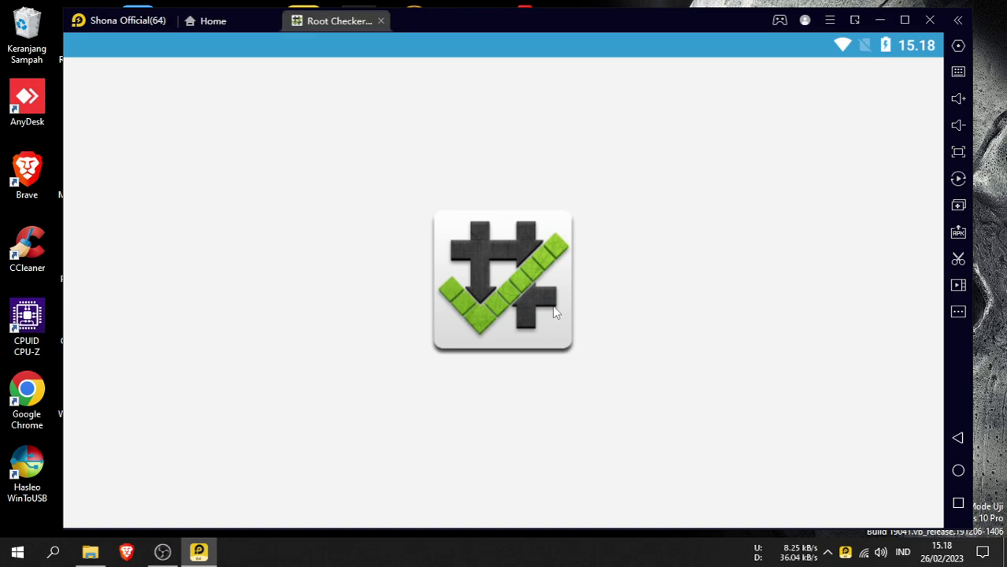
pyautogui.click(905, 22)
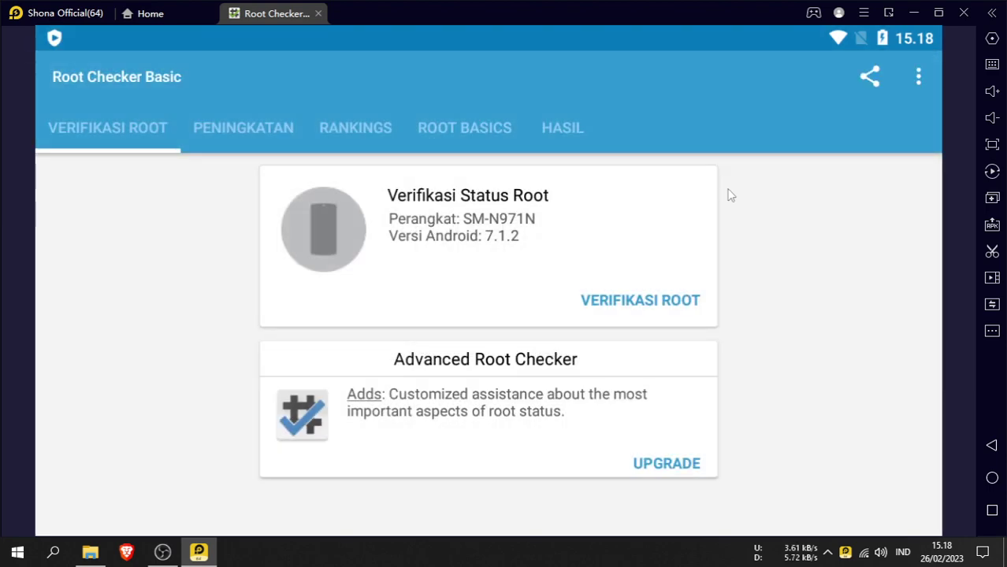
pyautogui.click(680, 306)
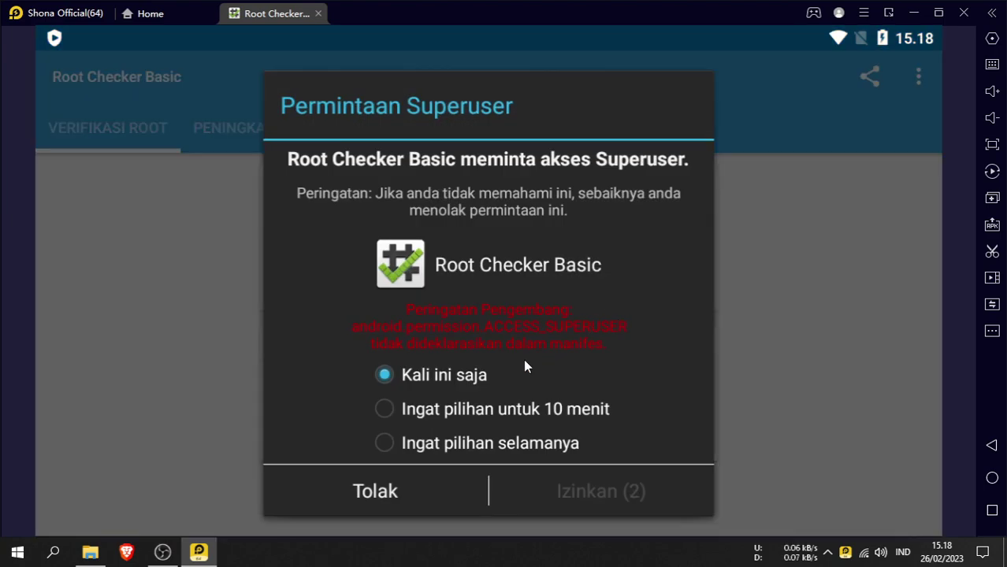
pyautogui.click(387, 446)
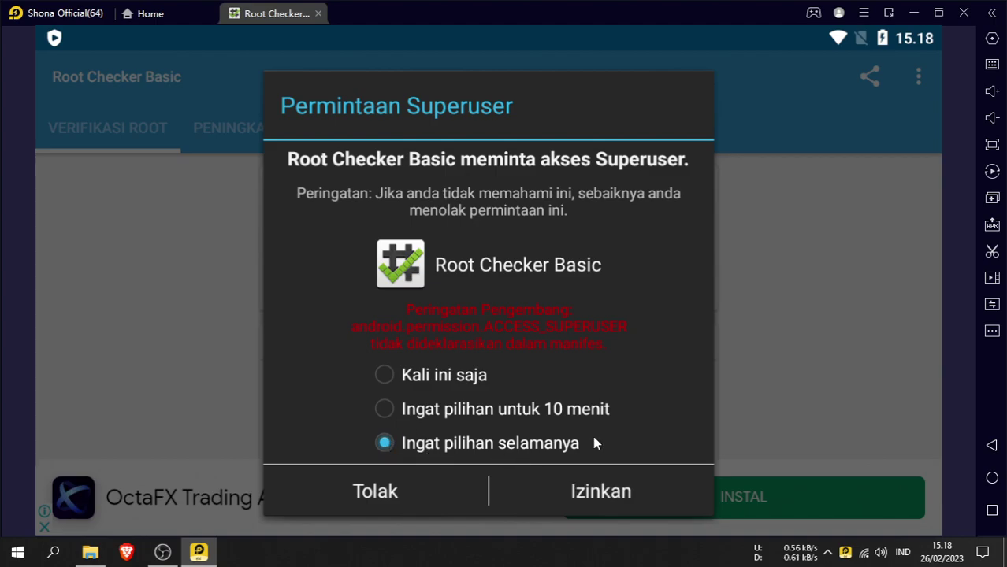
pyautogui.click(598, 490)
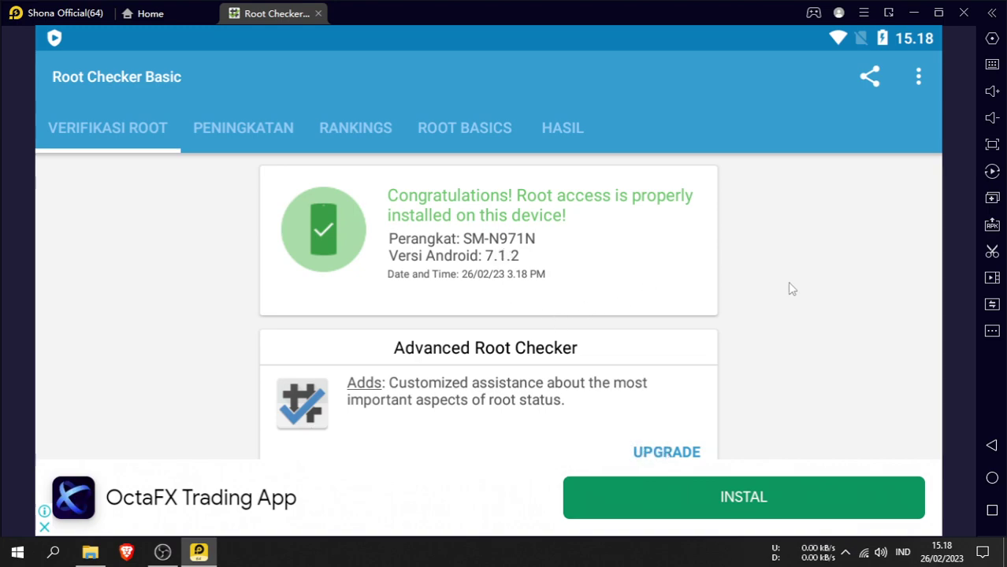
# Close Root Checker Basic from the recent apps and open the sdcard's Download folder in Manajer Berkas
pyautogui.click(993, 511)
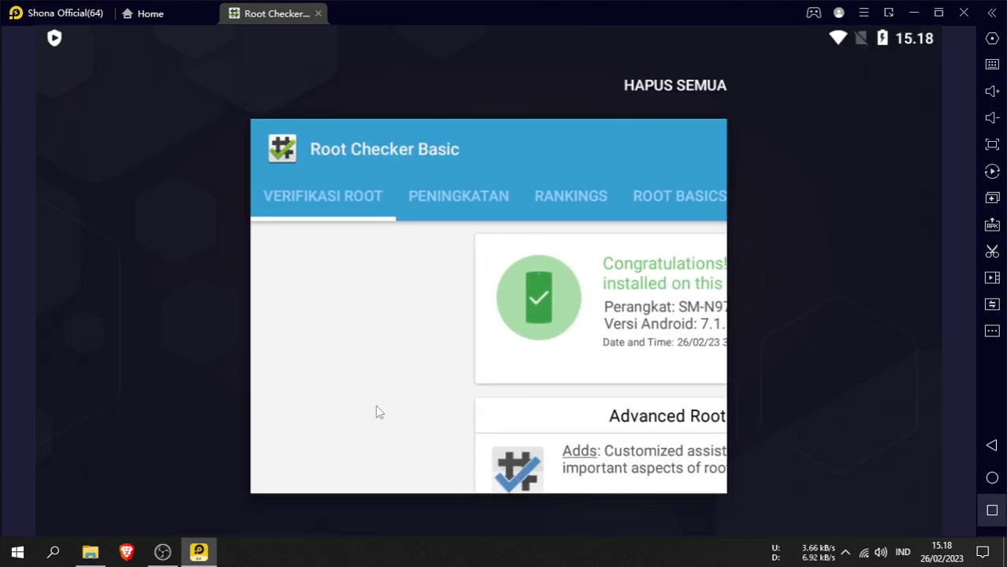
pyautogui.moveTo(377, 411); pyautogui.dragTo(681, 353)
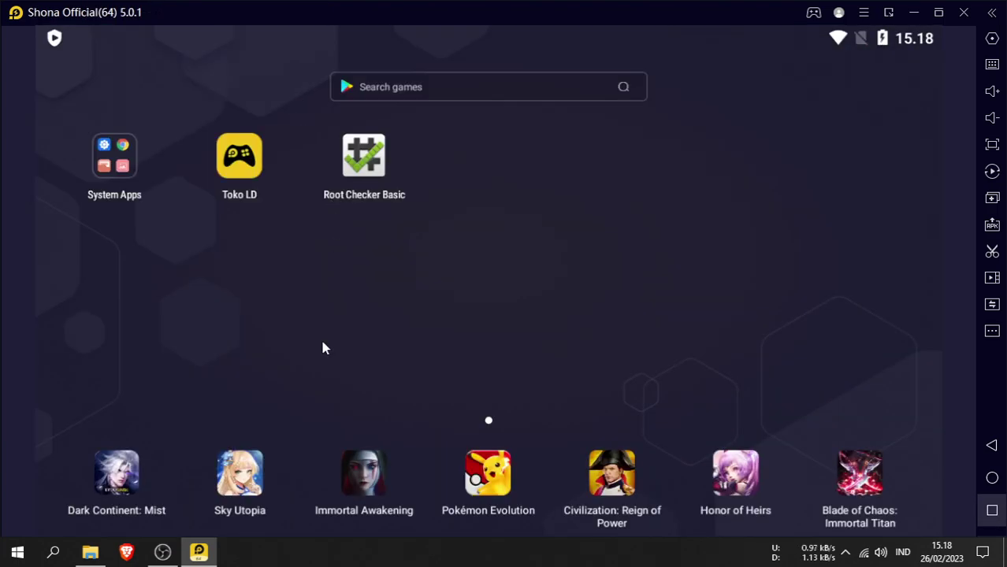
pyautogui.click(124, 183)
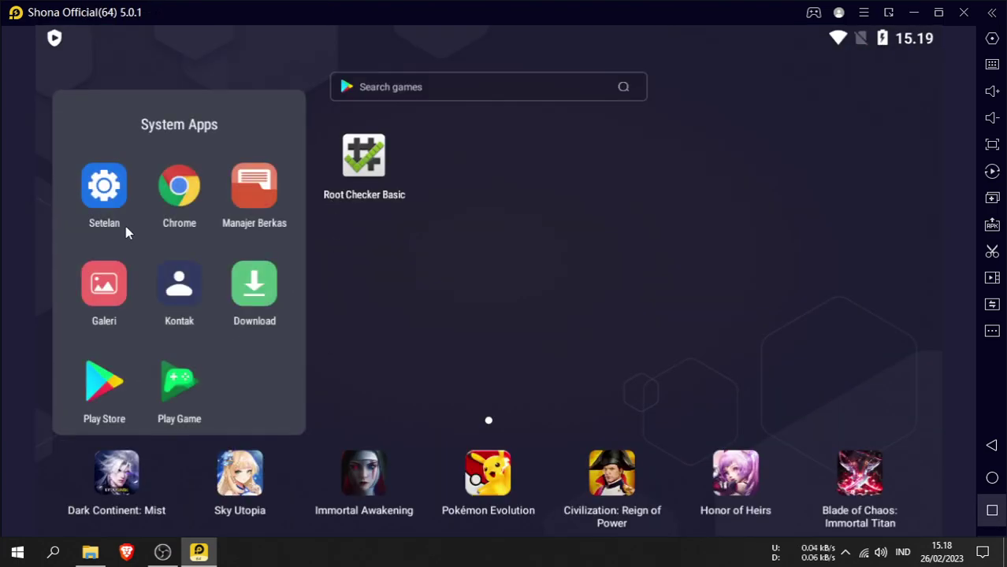
pyautogui.click(249, 198)
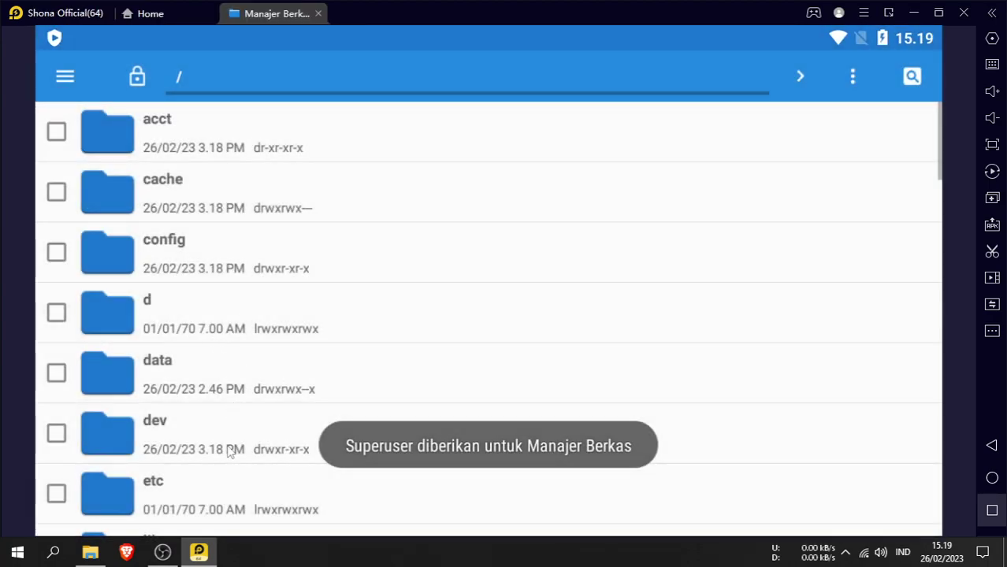
pyautogui.moveTo(225, 461); pyautogui.dragTo(282, 197)
pyautogui.moveTo(225, 429); pyautogui.dragTo(268, 211)
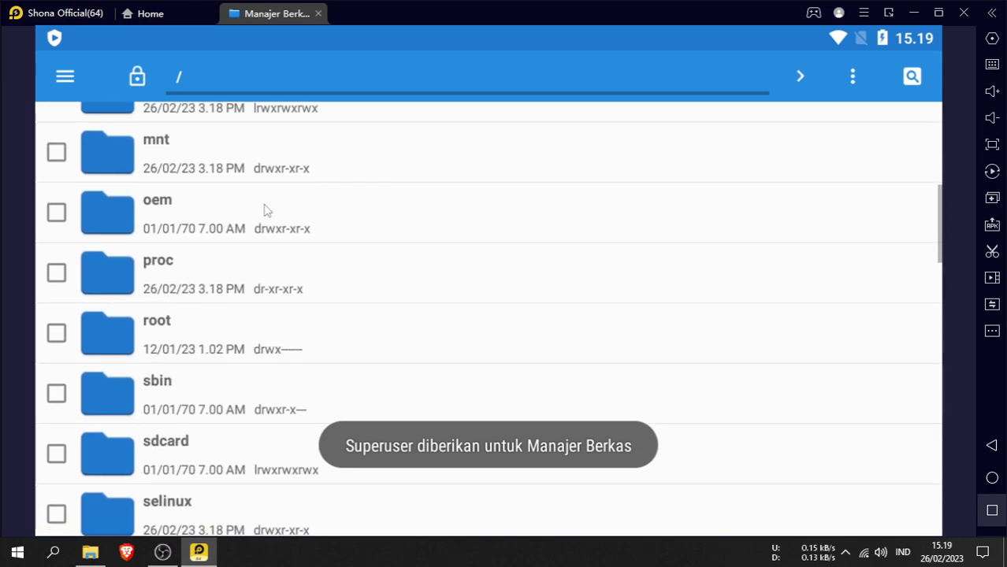
pyautogui.click(182, 447)
pyautogui.moveTo(186, 420); pyautogui.dragTo(195, 305)
pyautogui.click(200, 314)
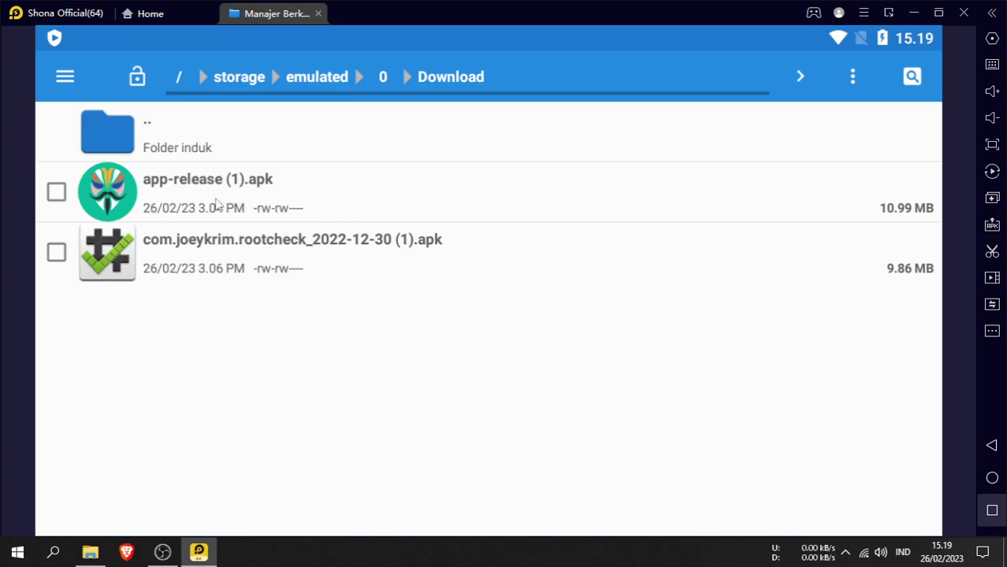
# Install Magisk Delta from app-release (1).apk and open it, allowing its superuser request with Ingat pilihan selamanya
pyautogui.click(189, 200)
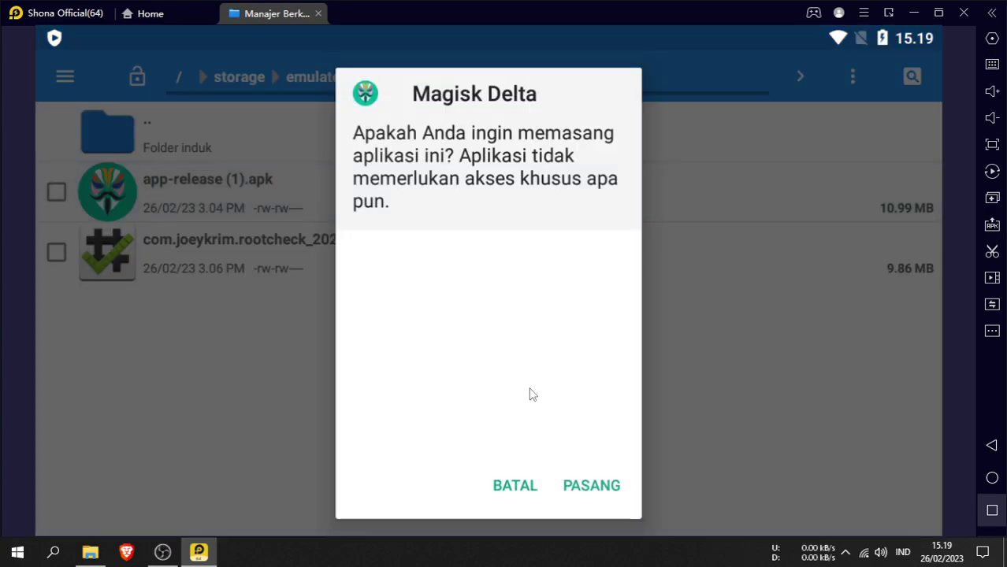
pyautogui.click(587, 480)
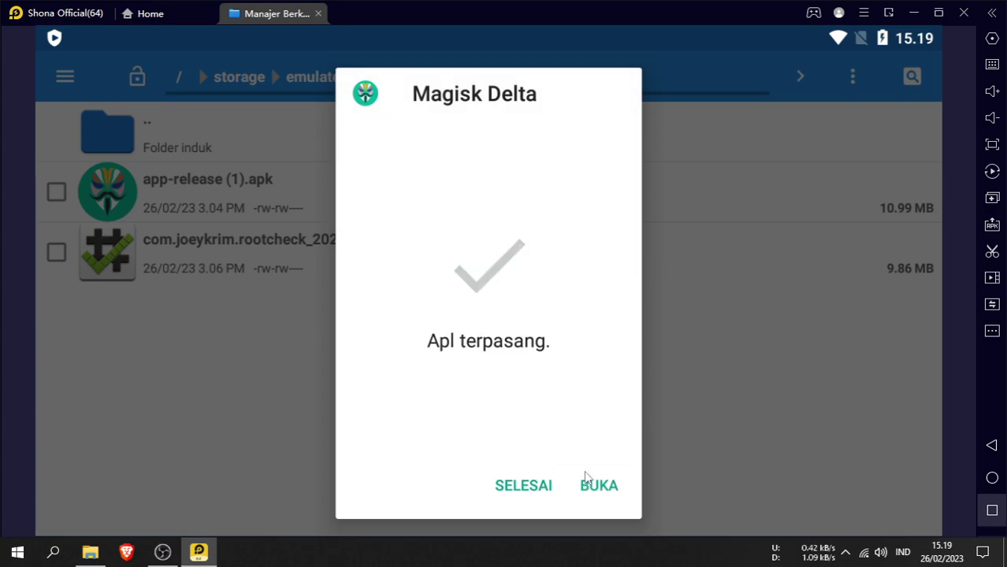
pyautogui.click(588, 489)
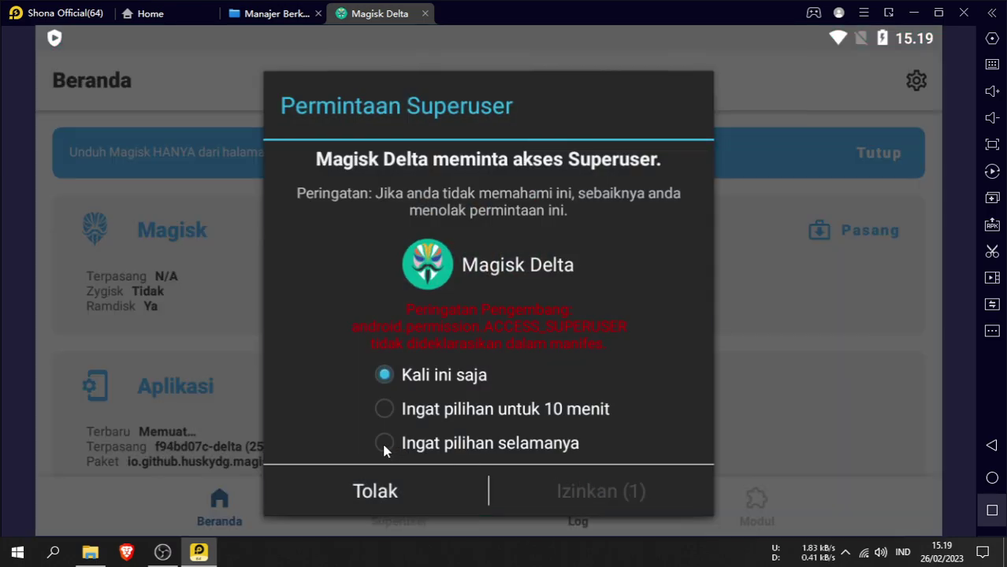
pyautogui.click(384, 443)
pyautogui.click(571, 490)
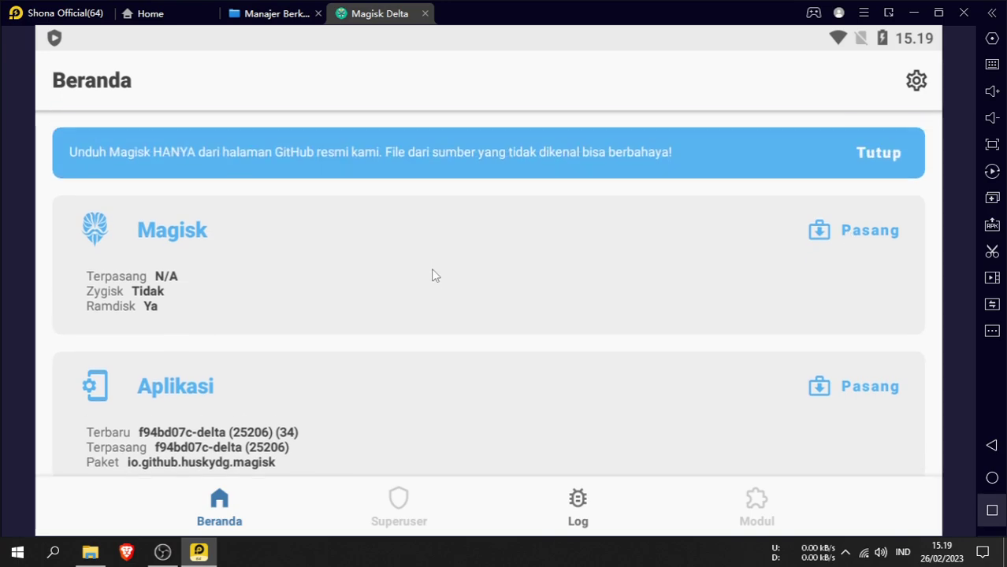
# Open the Magisk installation page, denying file access, and review the available methods and release notes
pyautogui.scroll(-1, 591, 269)
pyautogui.click(866, 228)
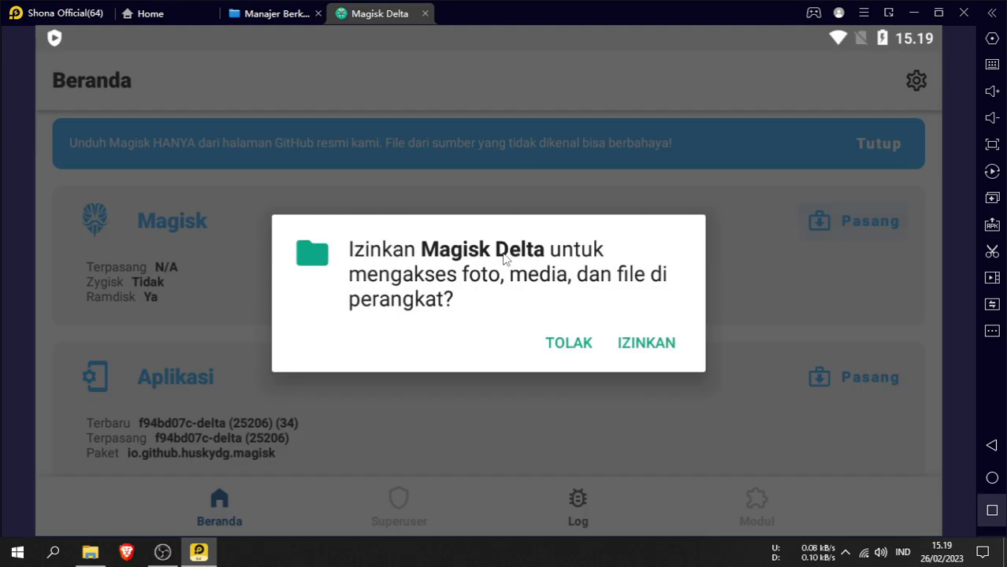
pyautogui.click(558, 343)
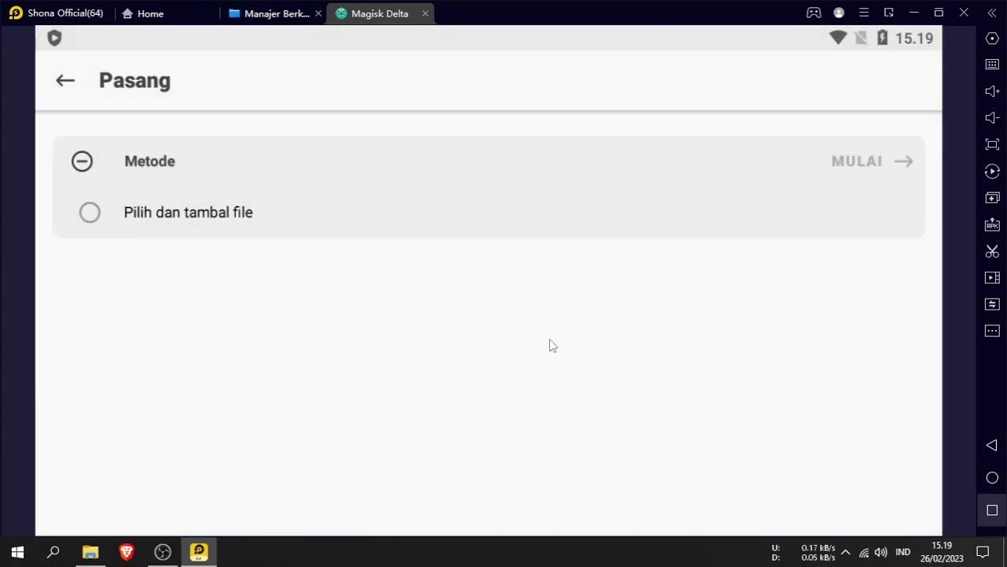
pyautogui.scroll(-12, 136, 274)
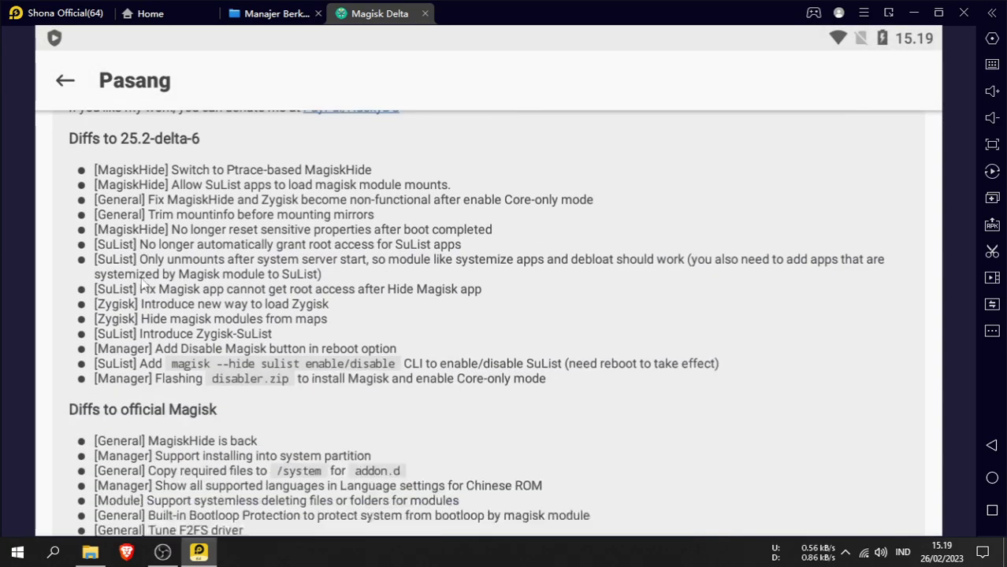
pyautogui.scroll(15, 144, 288)
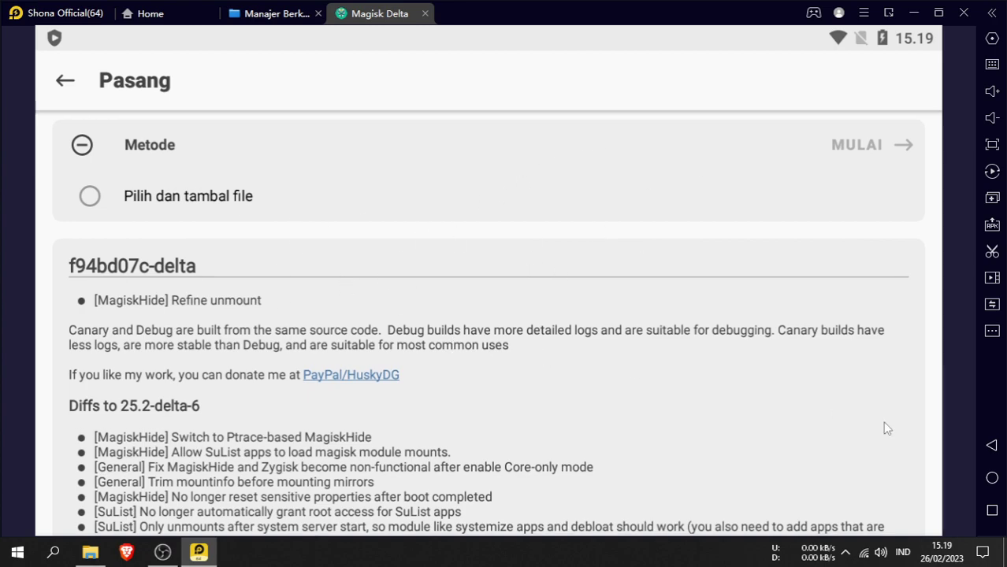
# Close Magisk Delta and Manajer Berkas from the recent apps, and relaunch Magisk Delta from the home screen
pyautogui.click(992, 511)
pyautogui.moveTo(377, 487); pyautogui.dragTo(631, 450)
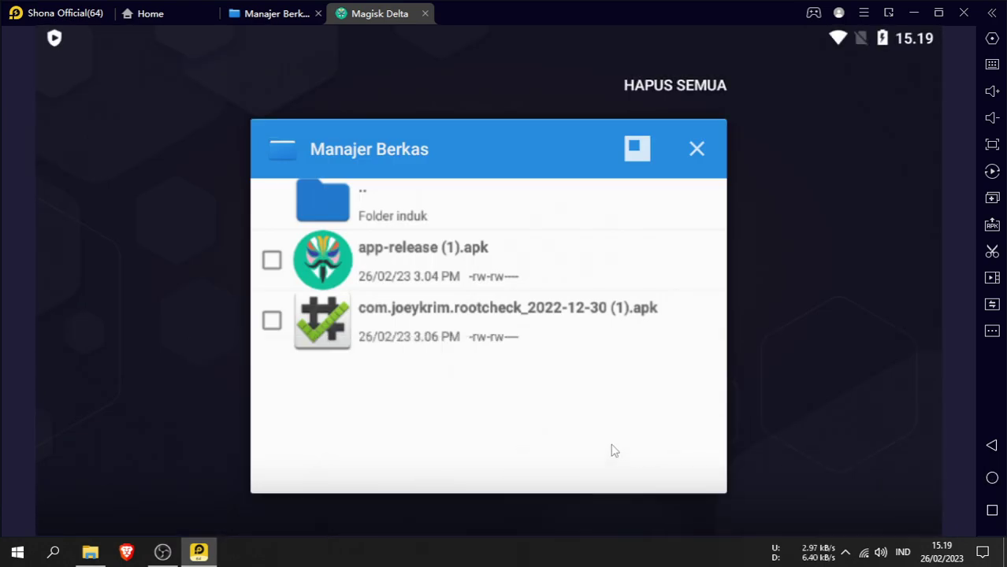
pyautogui.moveTo(591, 382); pyautogui.dragTo(552, 243)
pyautogui.click(485, 163)
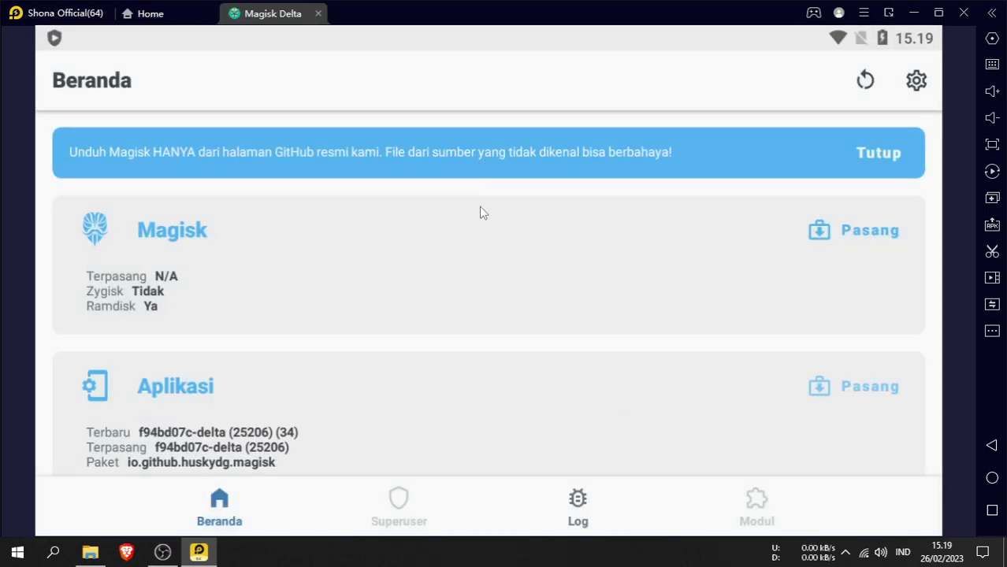
# Install Magisk using the method Langsung pasang pada partisi sistem, leaving Pertahankan AVB 2.0/dm-verity unchecked
pyautogui.click(858, 235)
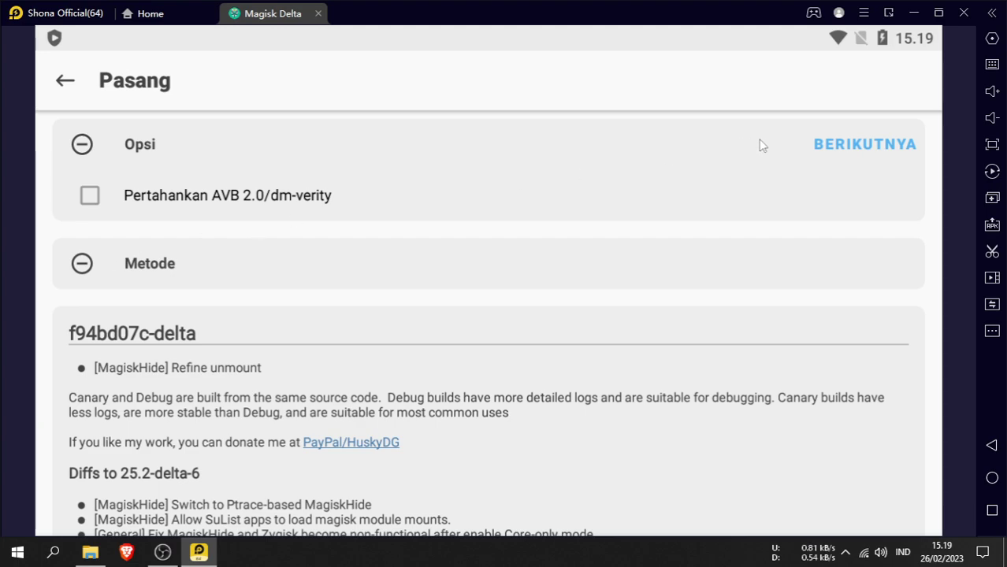
pyautogui.click(853, 148)
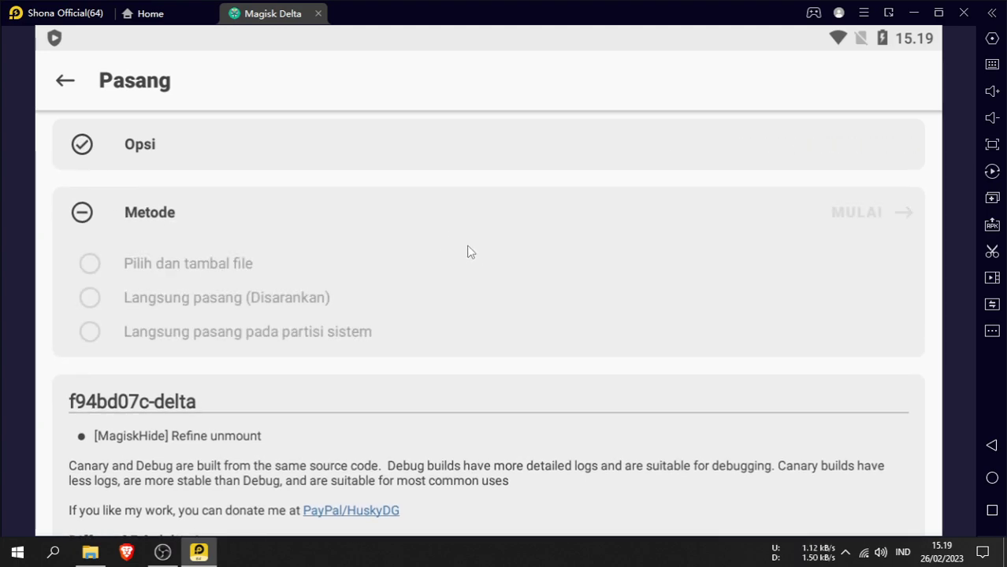
pyautogui.click(89, 334)
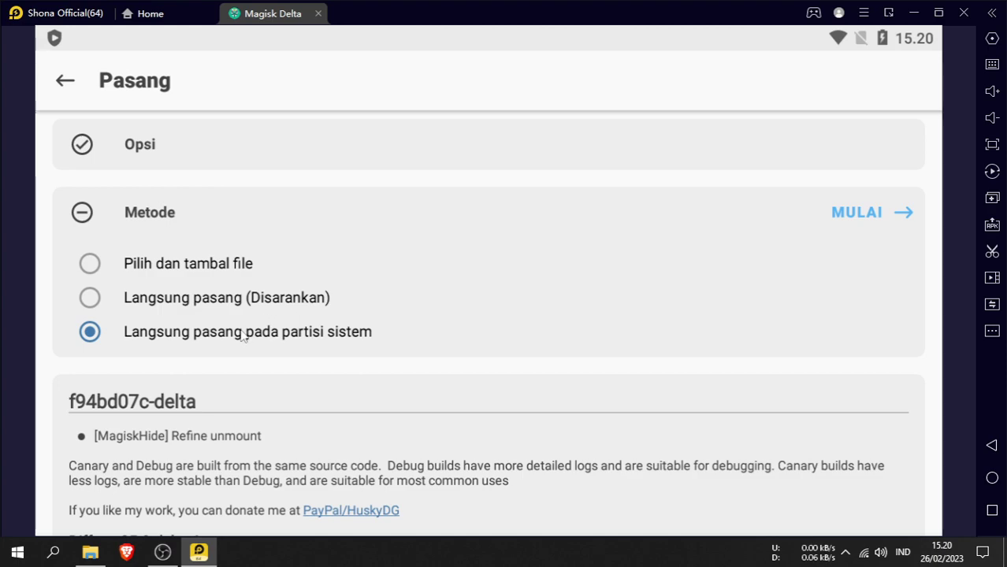
pyautogui.click(863, 219)
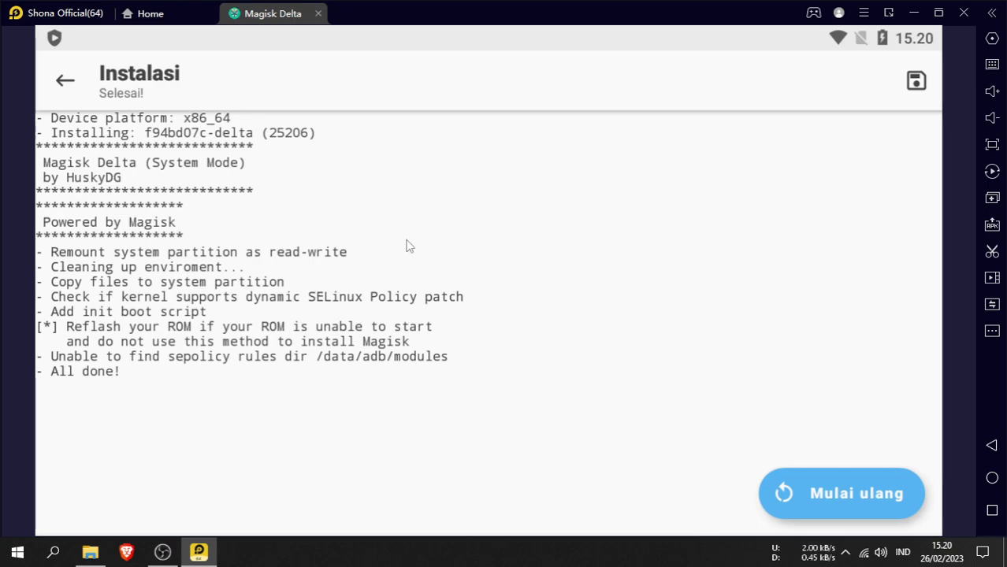
# Leave the installation log without rebooting and close Magisk Delta from the recent apps
pyautogui.click(66, 82)
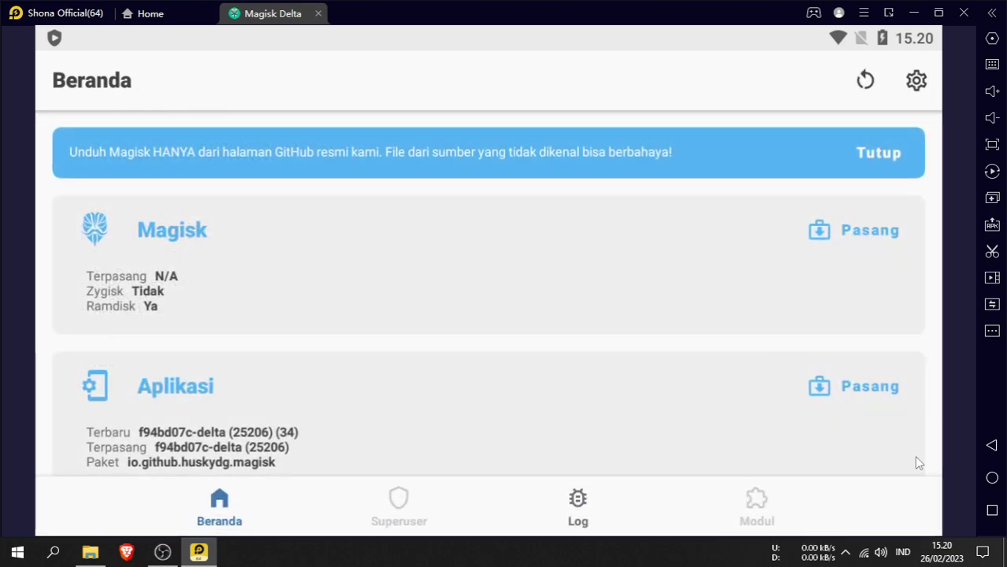
pyautogui.click(992, 511)
pyautogui.moveTo(587, 427); pyautogui.dragTo(831, 329)
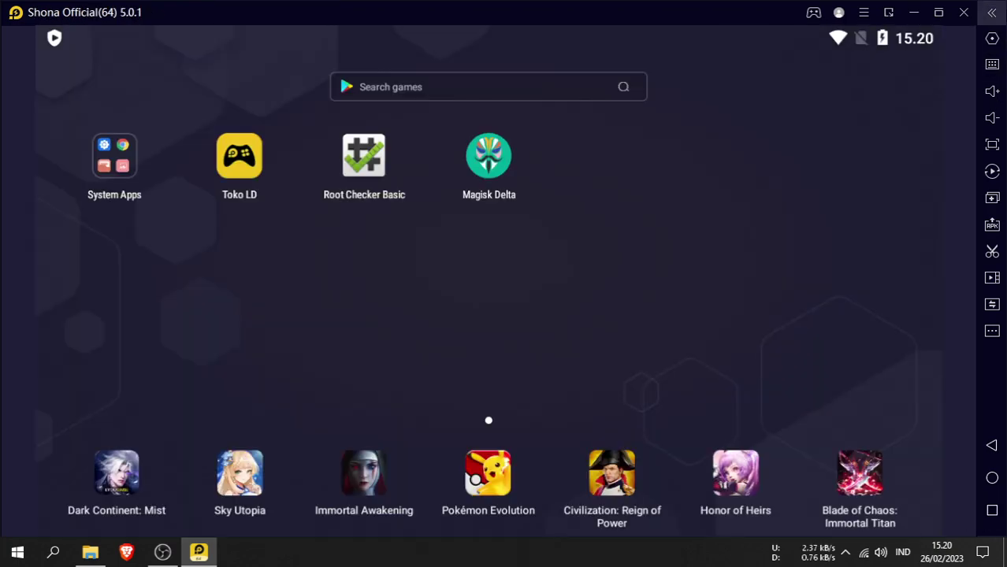
# Set Hak root to Nonaktifkan in the emulator's Lain settings, save, and restart the emulator immediately
pyautogui.click(992, 41)
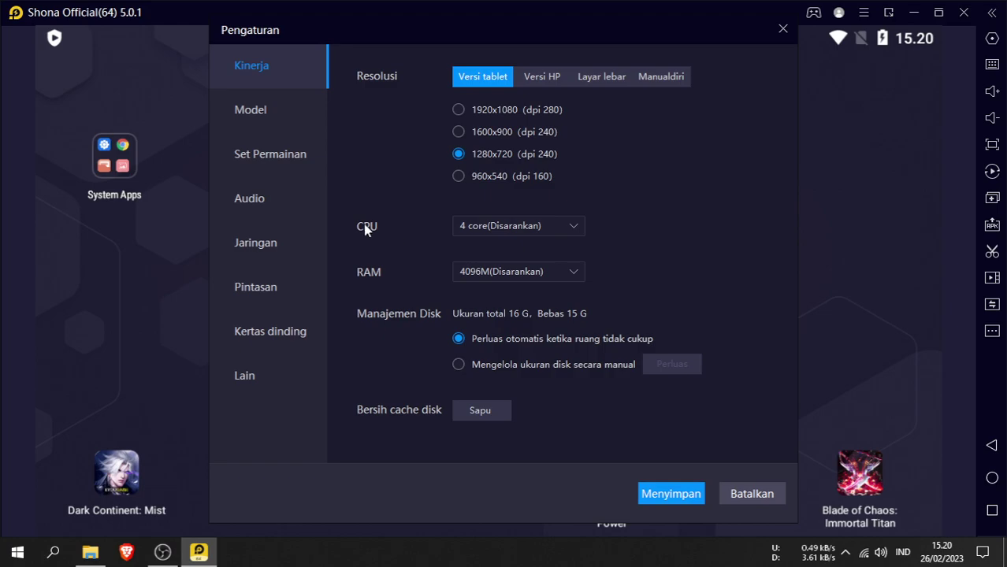
pyautogui.click(251, 373)
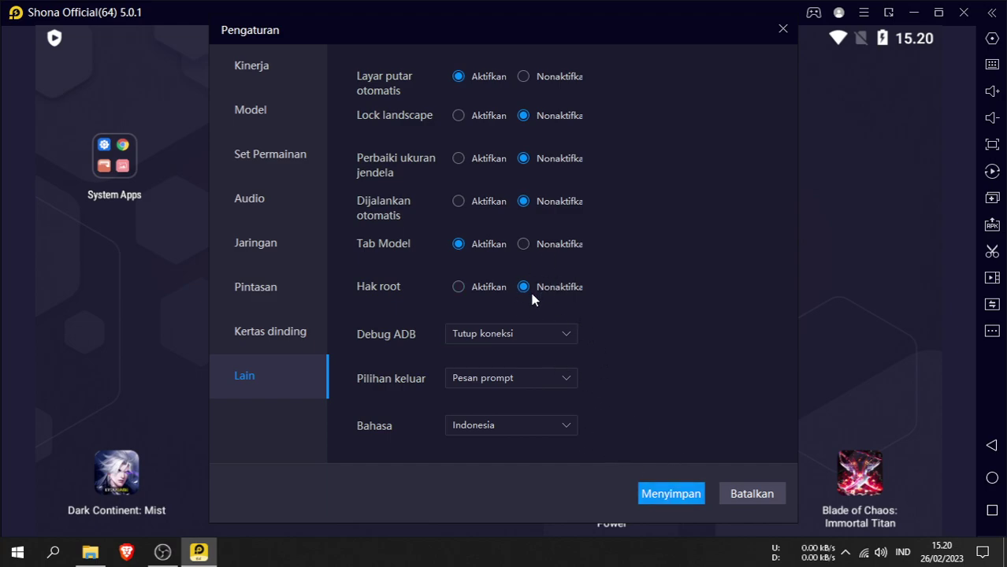
pyautogui.click(671, 495)
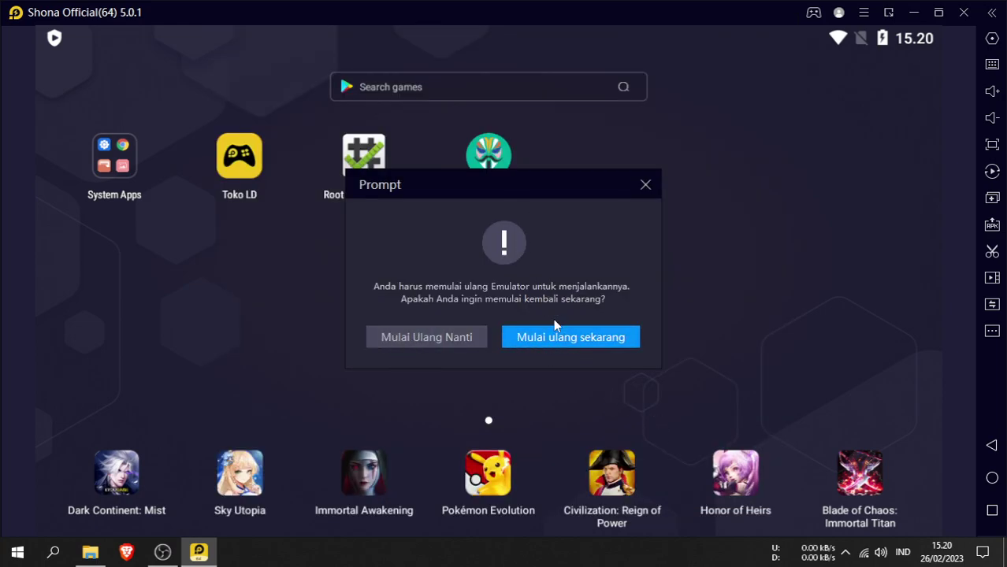
pyautogui.click(562, 345)
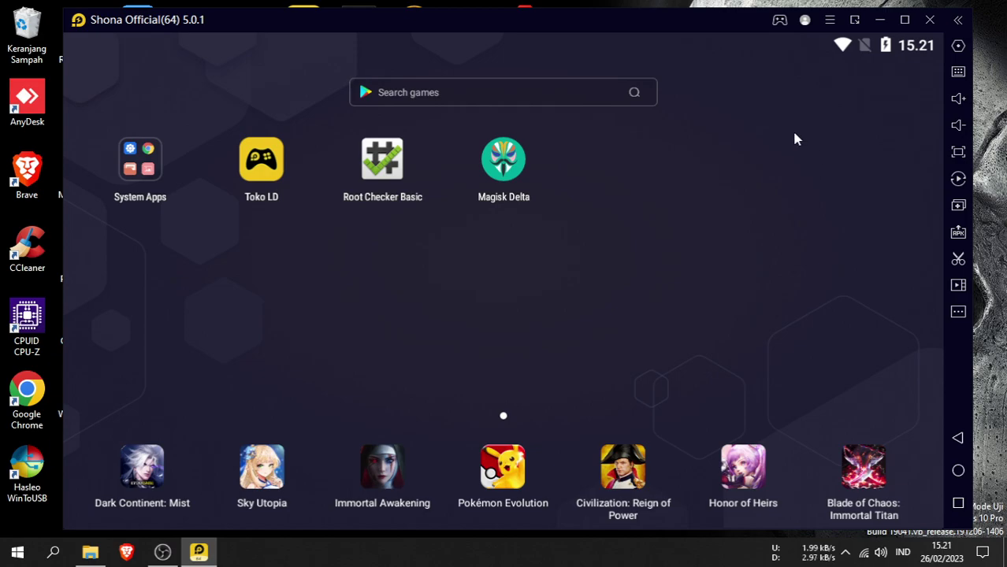
# Verify root status in Root Checker Basic, allowing its superuser request with Selamanya, and close the app
pyautogui.click(386, 167)
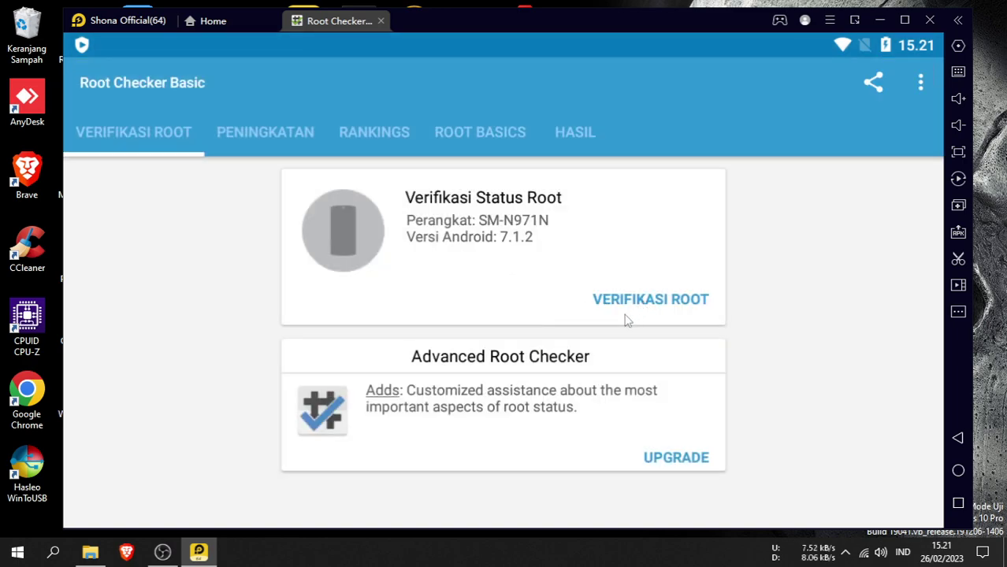
pyautogui.click(633, 308)
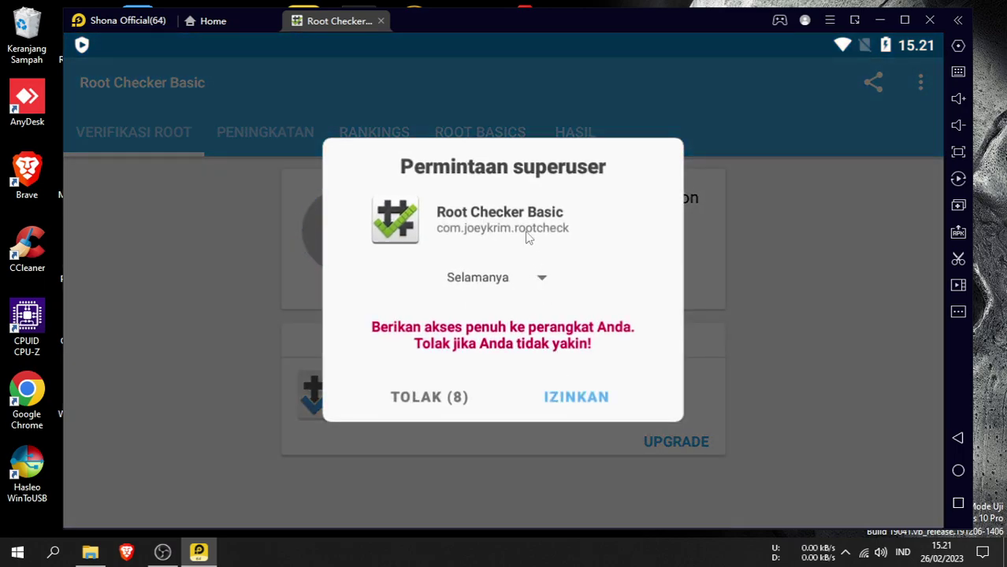
pyautogui.click(562, 399)
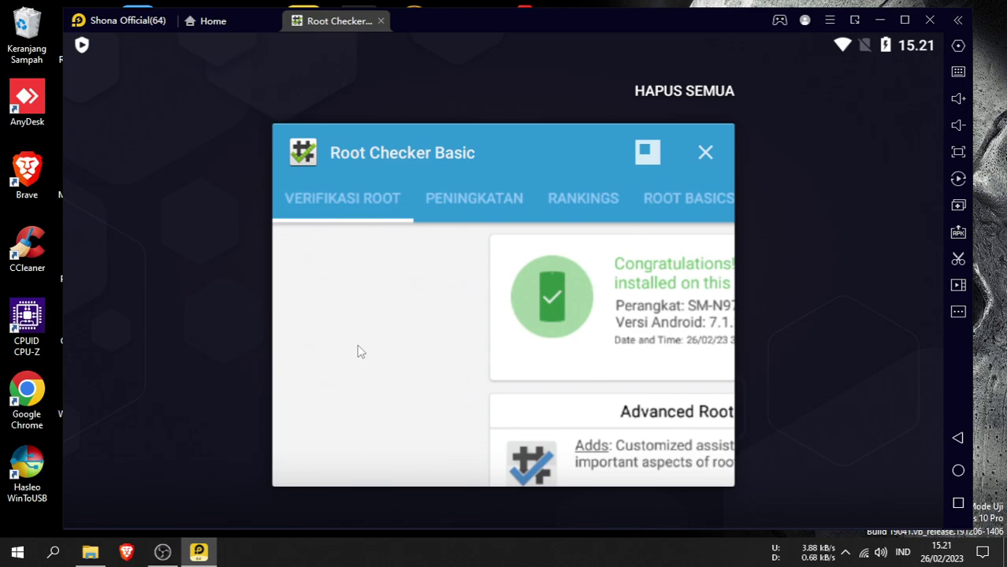
pyautogui.moveTo(358, 351); pyautogui.dragTo(725, 319)
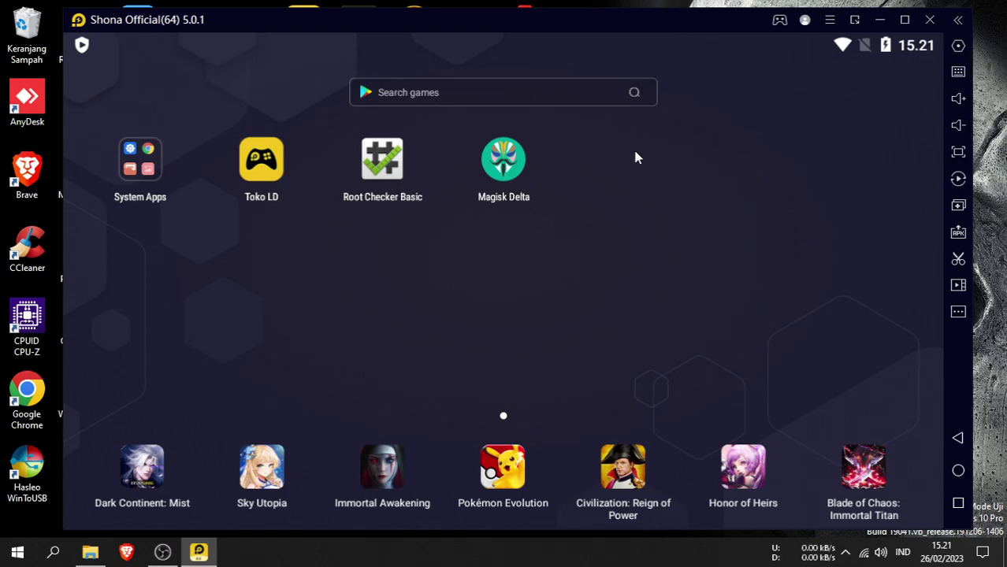
# Open Magisk Delta to check the installed Magisk version and status, and close it from the recent apps
pyautogui.click(499, 163)
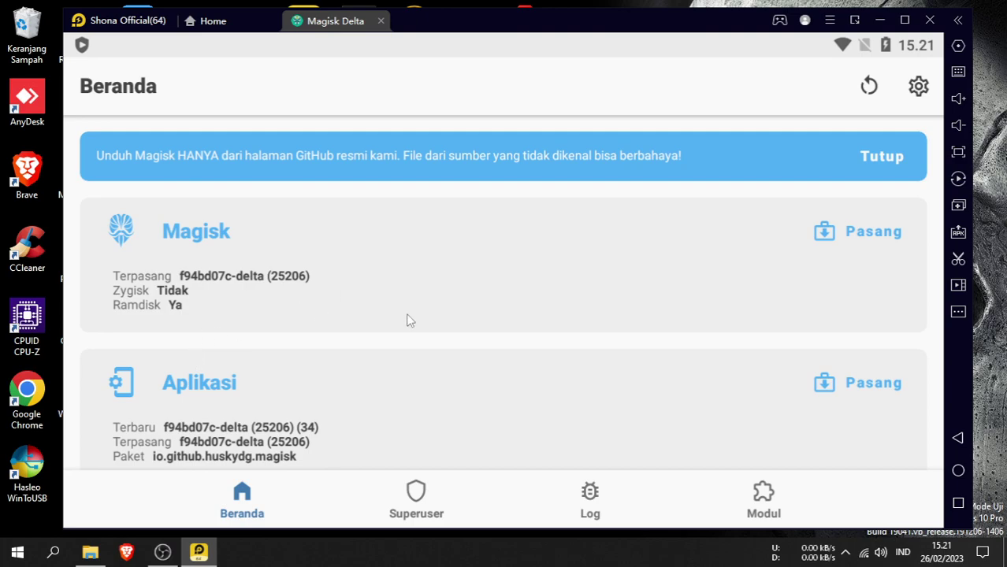
pyautogui.scroll(-1, 527, 400)
pyautogui.scroll(-1, 650, 290)
pyautogui.scroll(2, 748, 240)
pyautogui.click(958, 438)
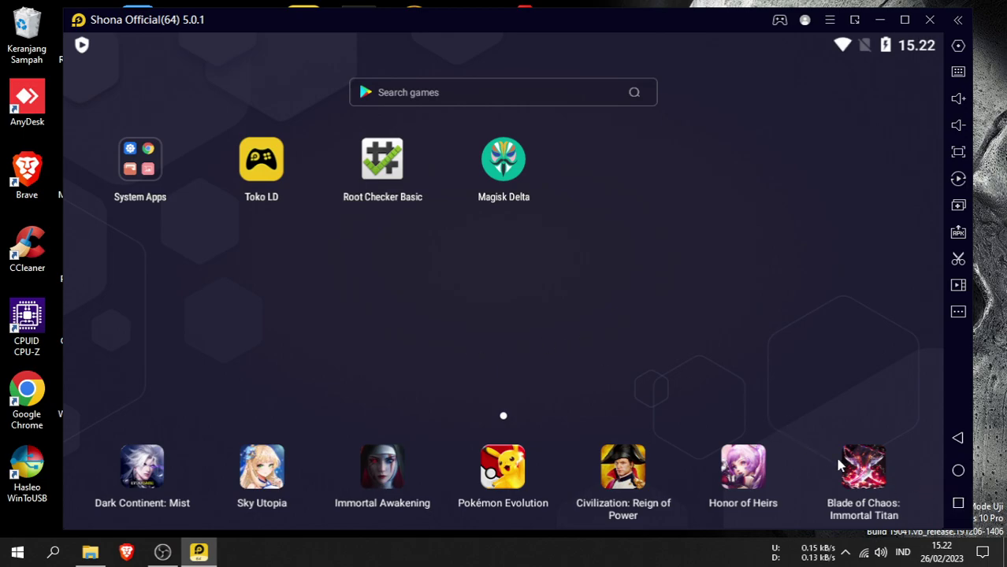
pyautogui.click(958, 503)
pyautogui.click(704, 150)
# Maximize the emulator window on its home screen
pyautogui.click(905, 19)
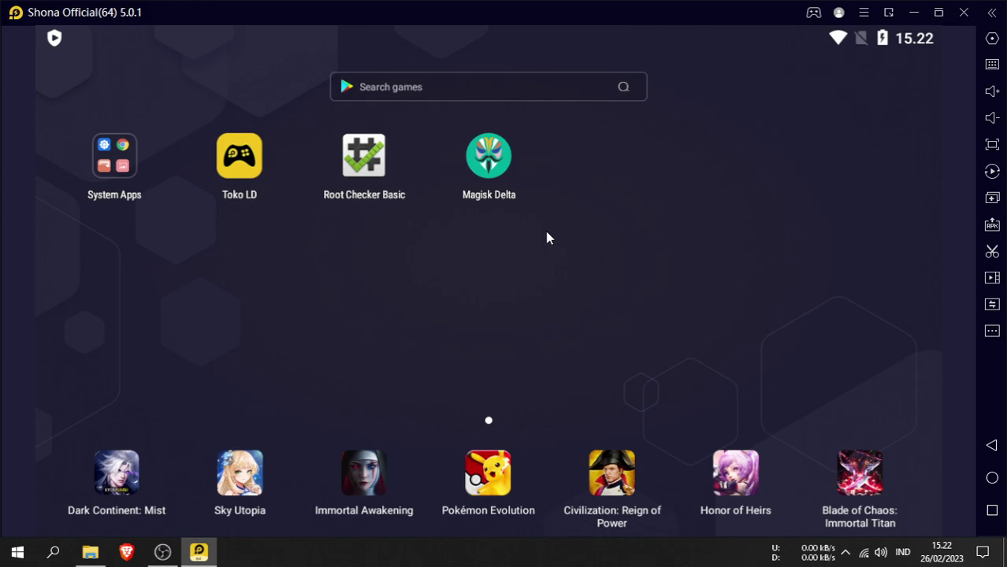
pyautogui.moveTo(506, 163); pyautogui.dragTo(598, 177)
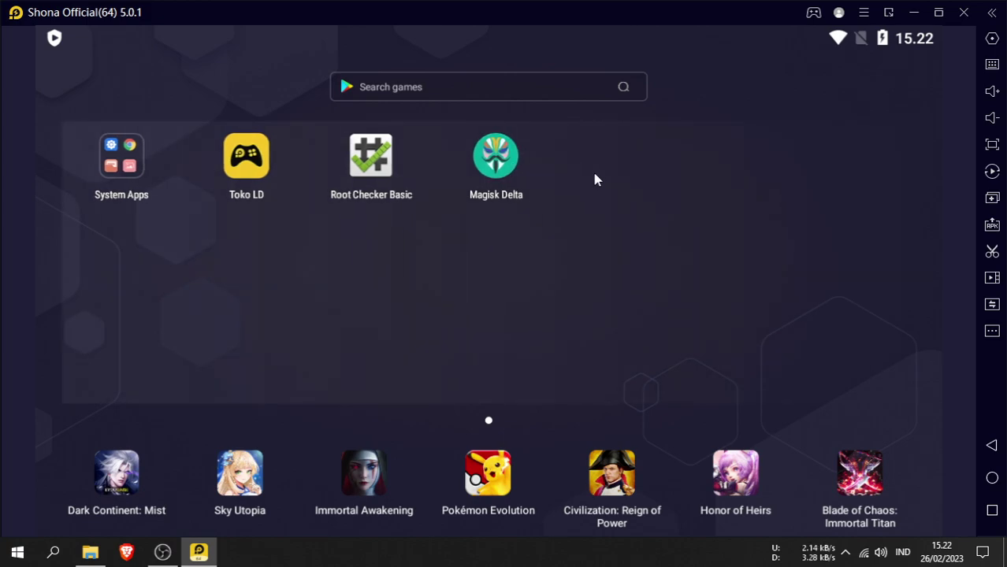